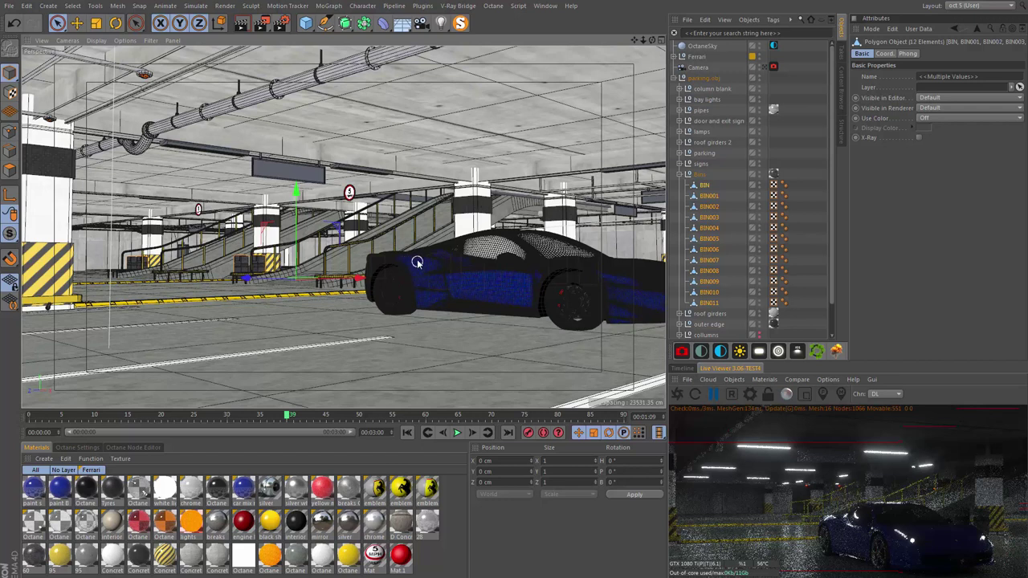
- Orbit and dolly the view past the Ferrari to the trash bins beside the striped pillars
mouse_move(417, 262)
left_mouse_down("alt")
mouse_move(448, 276)
mouse_move(425, 239)
left_mouse_up("alt")
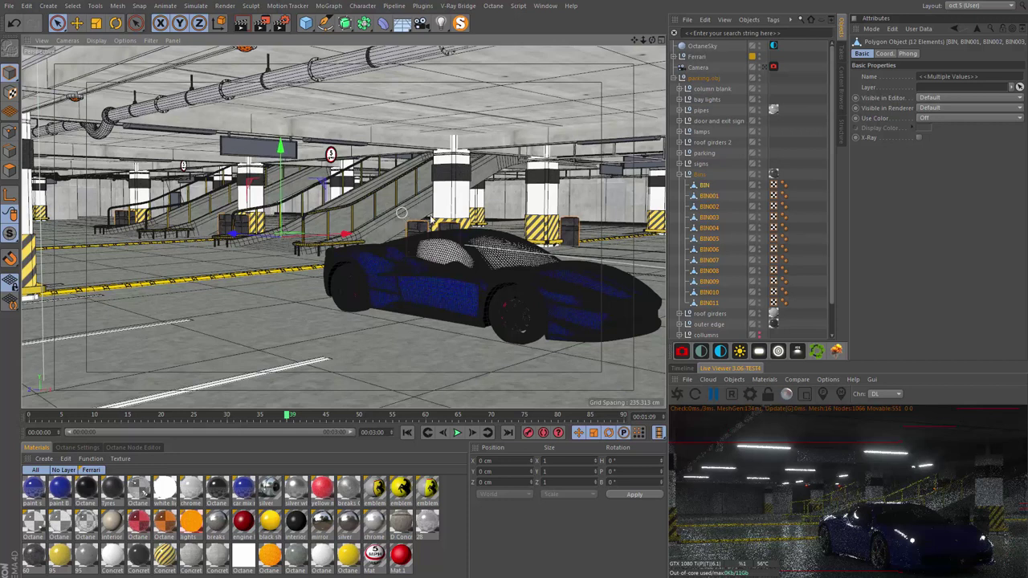
scroll(431, 220, "up", 3)
mouse_move(431, 220)
left_mouse_down("alt")
mouse_move(366, 263)
mouse_move(509, 258)
mouse_move(482, 258)
left_mouse_up("alt")
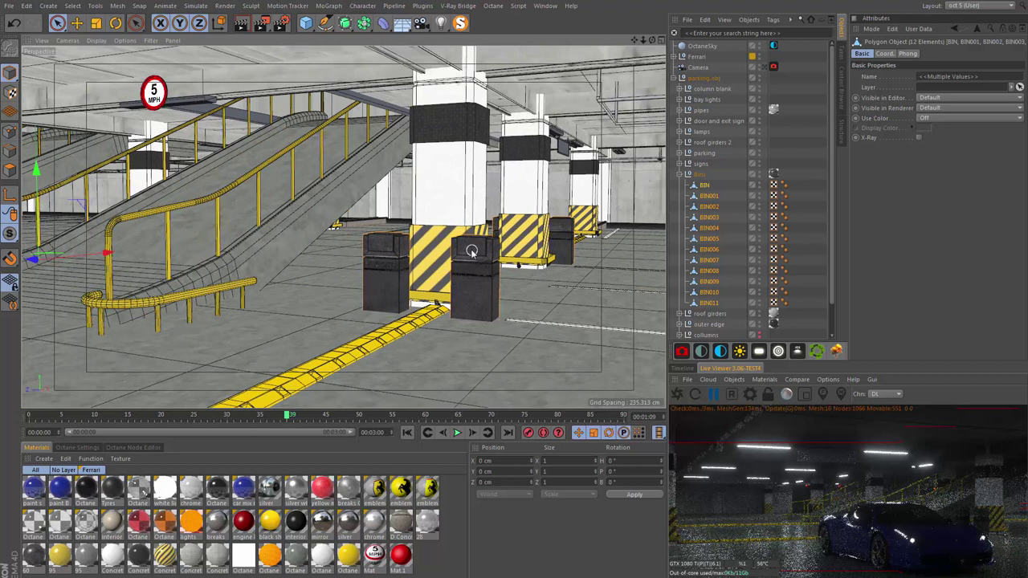
- Isolate the Bins group with MagicSolo and view the bins from above
left_click(718, 173)
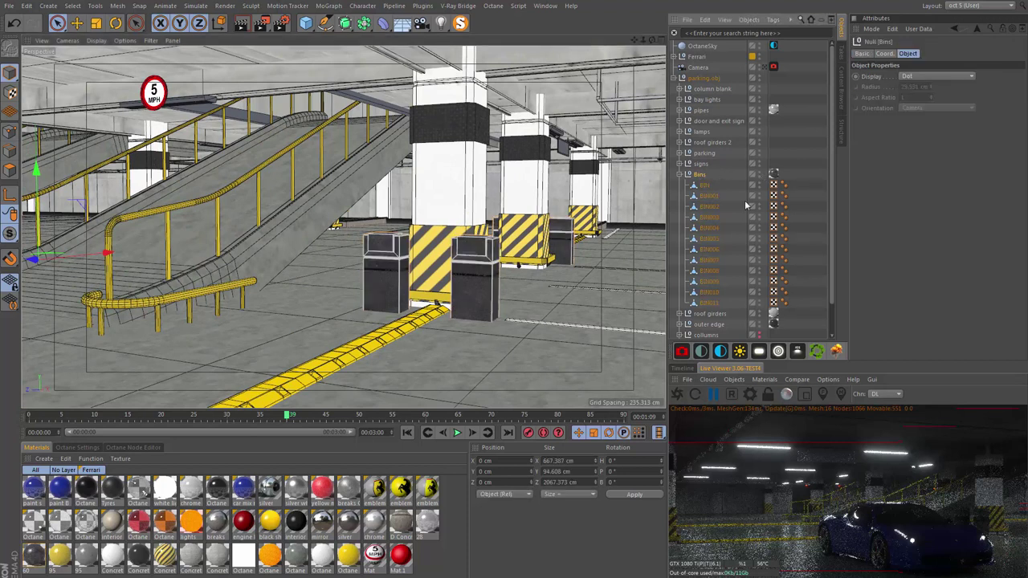
left_click(460, 22)
scroll(508, 222, "down", 5)
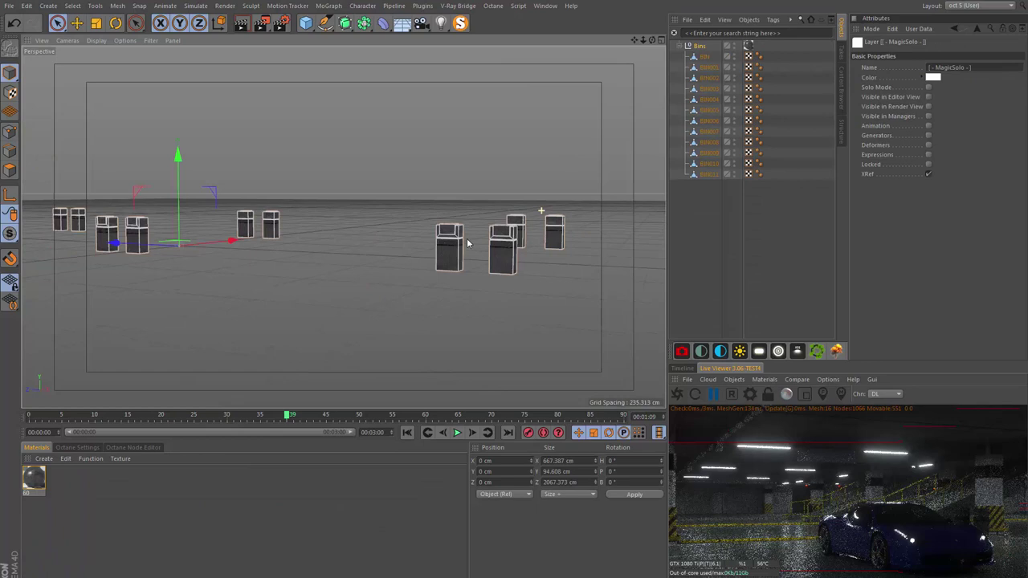
left_click_drag(507, 221, 511, 210, "alt")
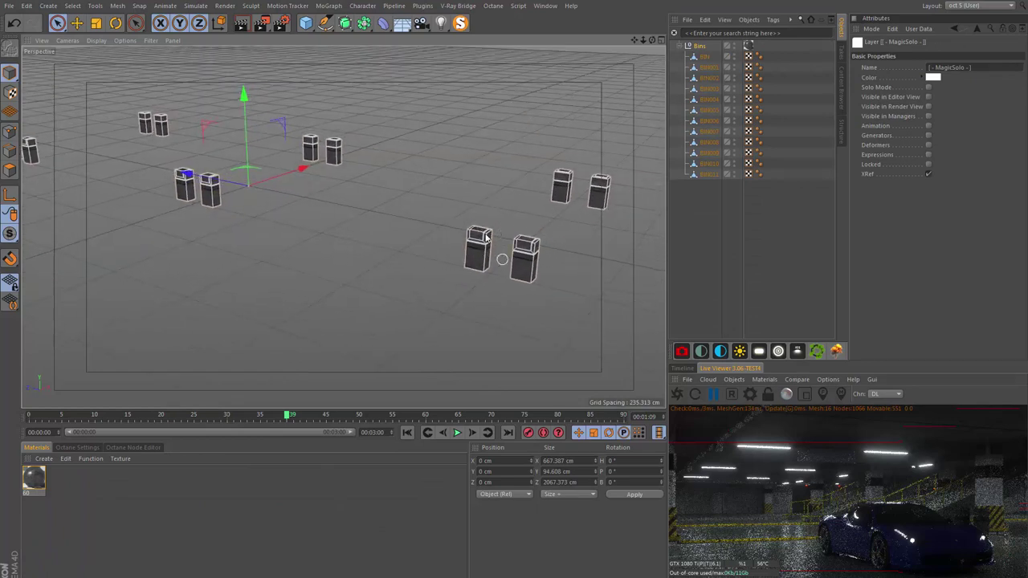
- Select all twelve bins, BIN through BIN011, in the Object Manager
left_click_drag(702, 215, 706, 55)
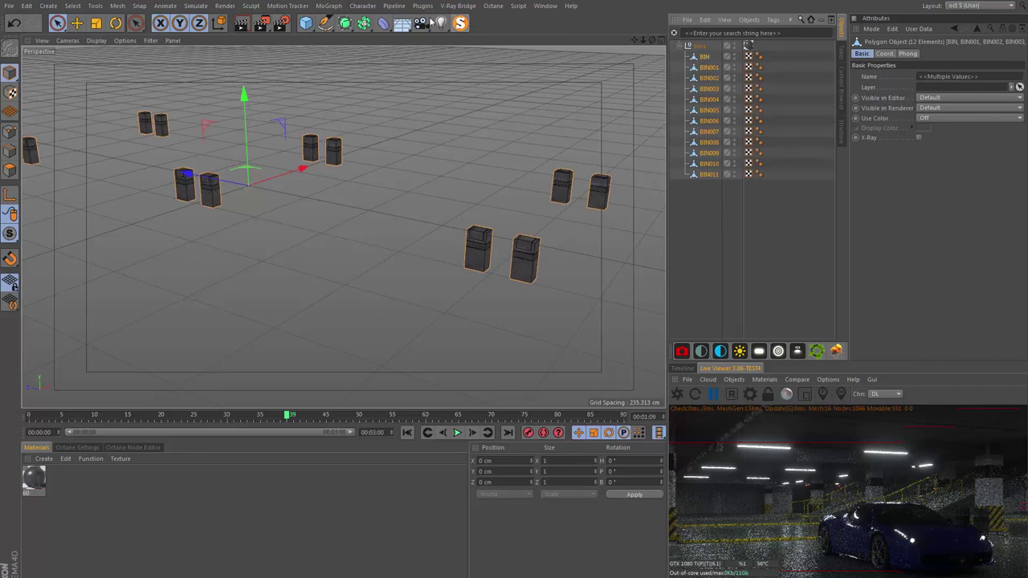
left_click(338, 7)
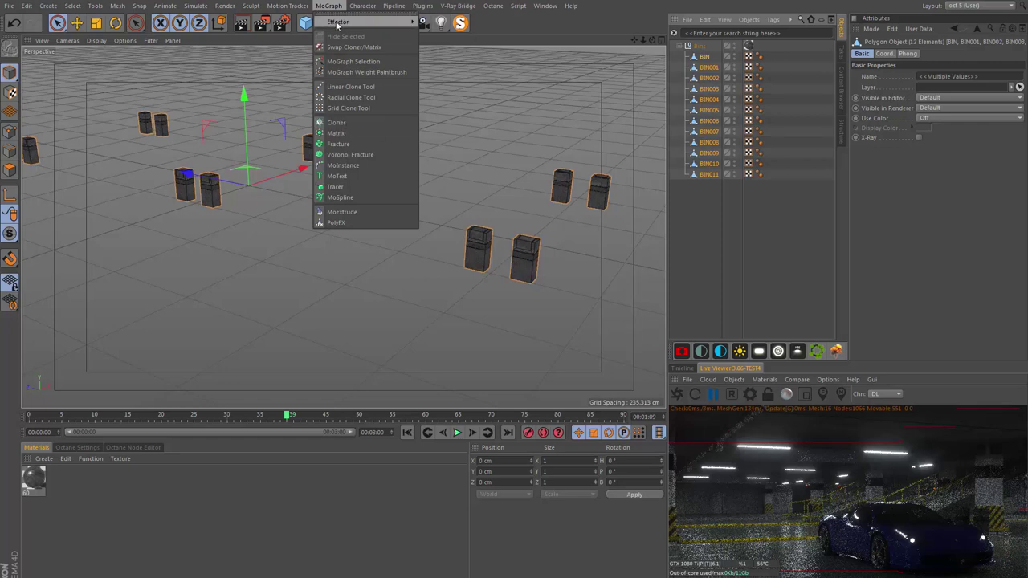
left_click(511, 160)
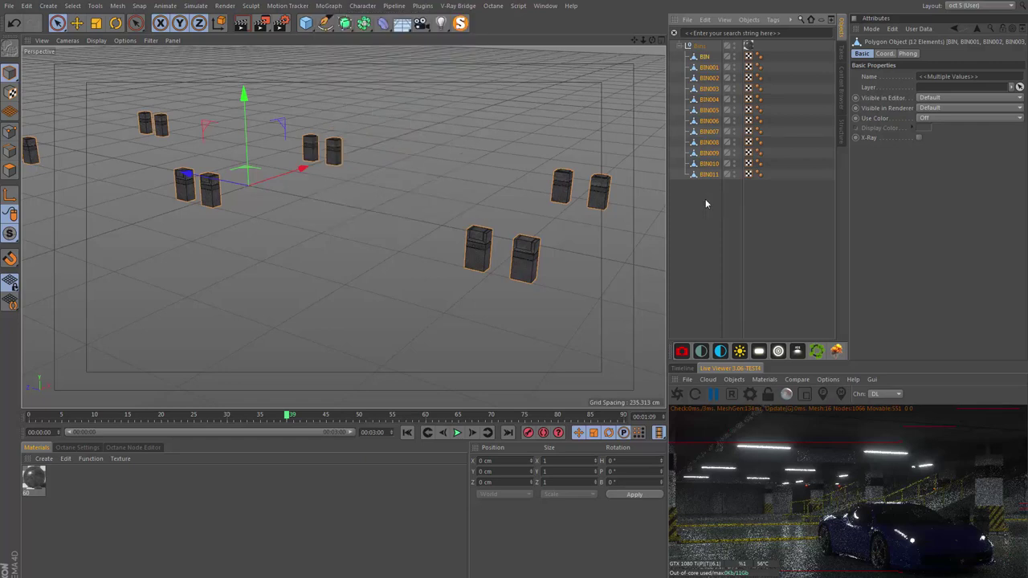
left_click(706, 204)
left_click_drag(442, 167, 682, 246, "alt")
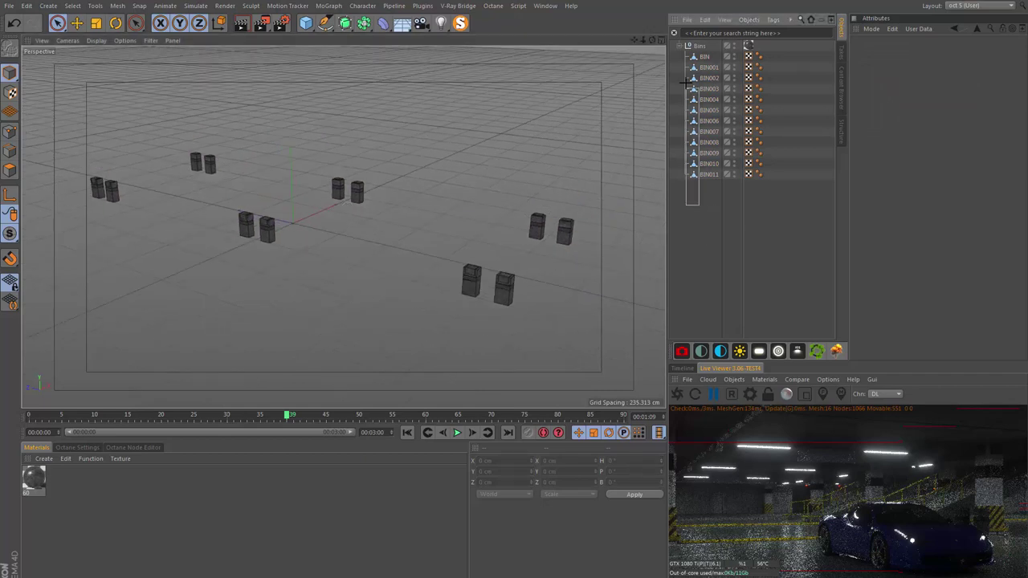
mouse_move(699, 204)
left_mouse_down()
mouse_move(710, 51)
mouse_move(650, 119)
left_mouse_up()
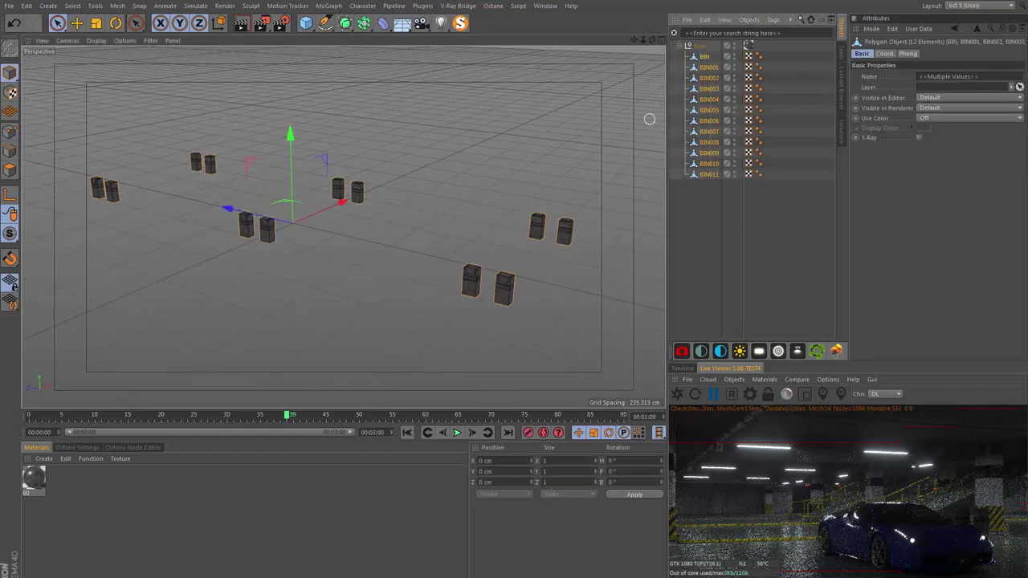
- Add a Fracture object under Bins and nest all twelve BIN objects inside it
left_click(328, 5)
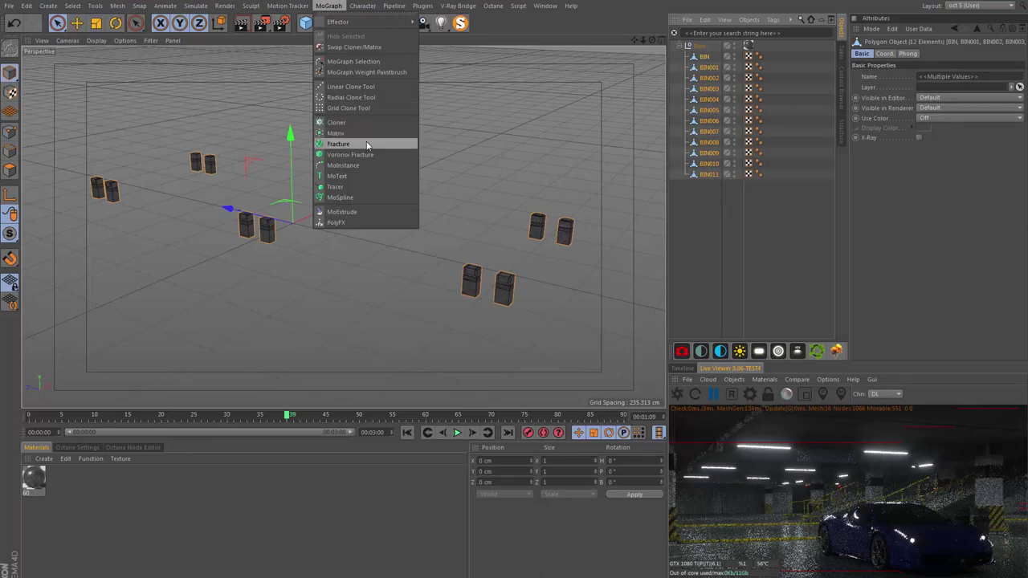
left_click(361, 143, "alt")
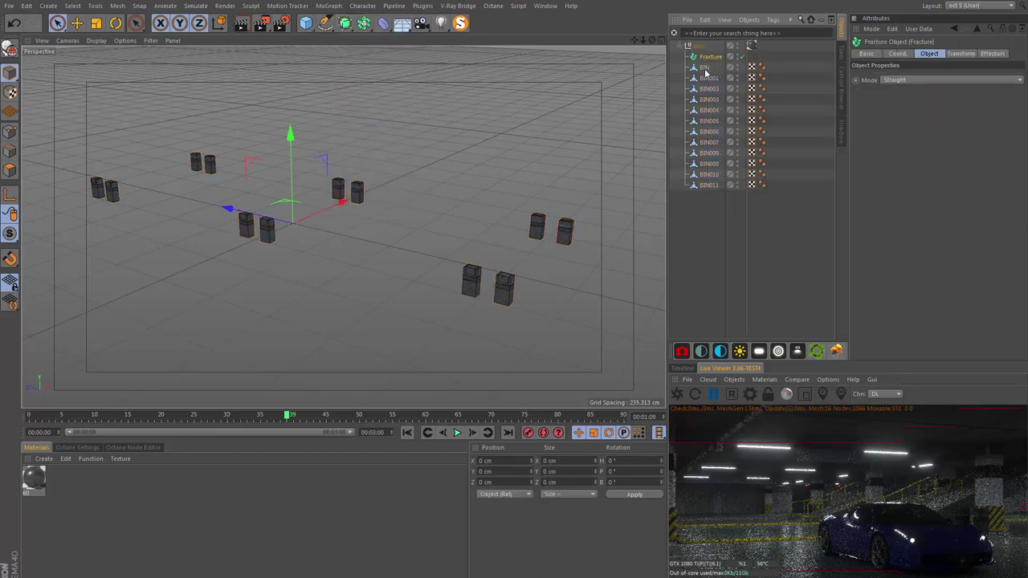
left_click_drag(711, 68, 709, 178)
left_click(710, 185, "shift")
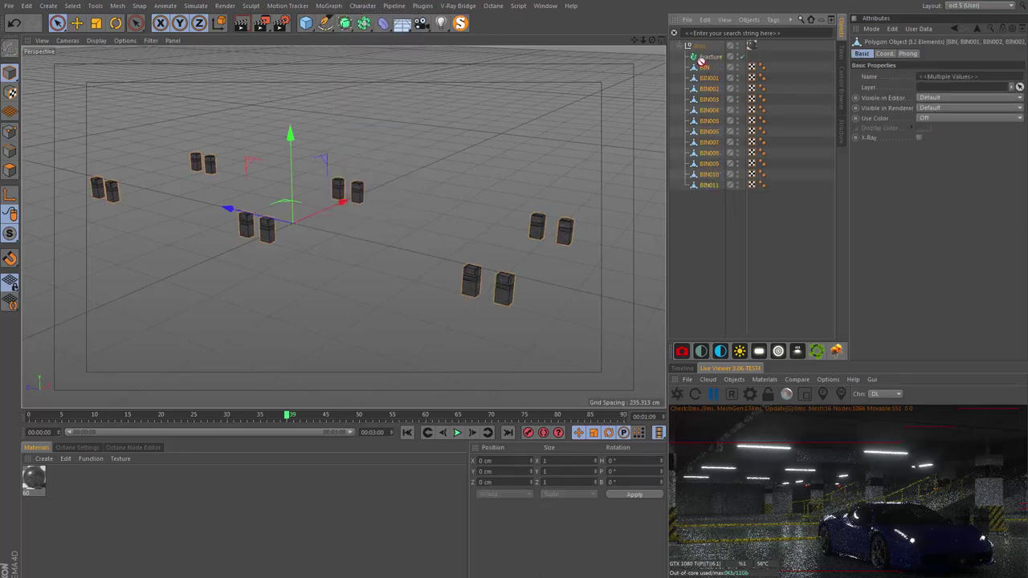
left_click_drag(700, 61, 704, 58)
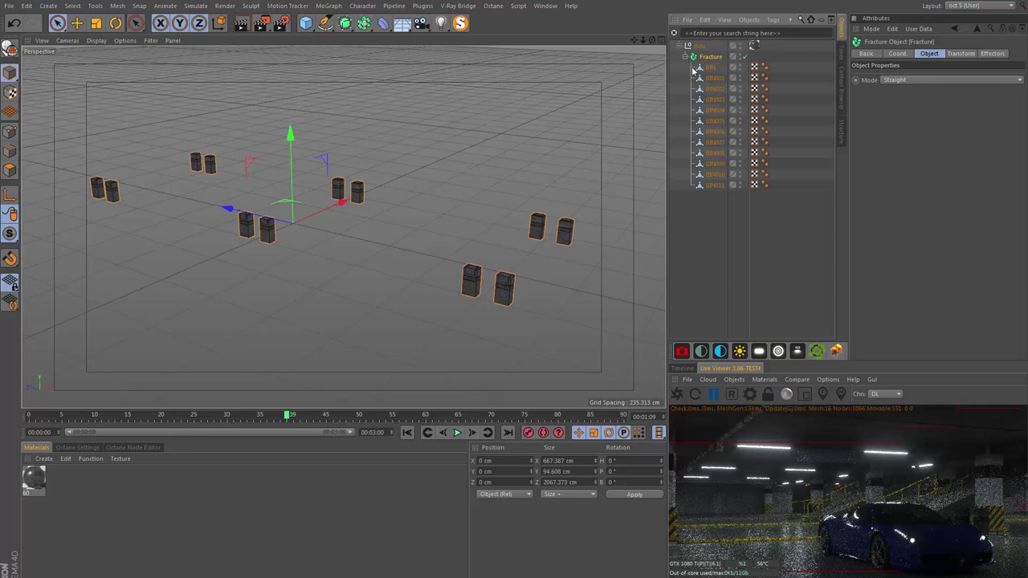
left_click(328, 5)
mouse_move(365, 22)
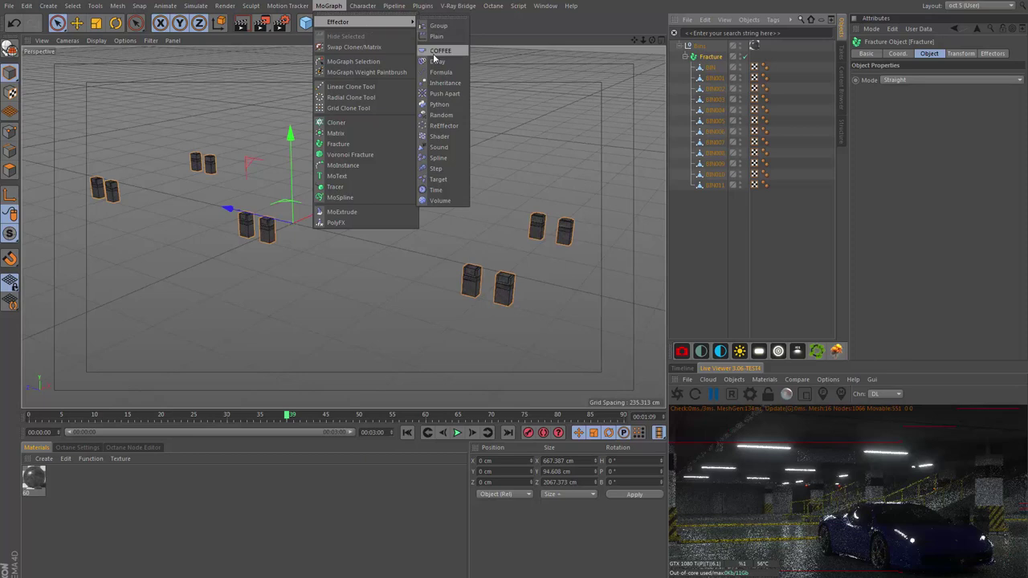
- Add a Random effector to the fractured bins and increase its P.X and P.Y offsets
left_click(441, 115)
mouse_move(321, 193)
left_mouse_down("alt")
mouse_move(441, 174)
mouse_move(297, 187)
mouse_move(820, 174)
left_mouse_up("alt")
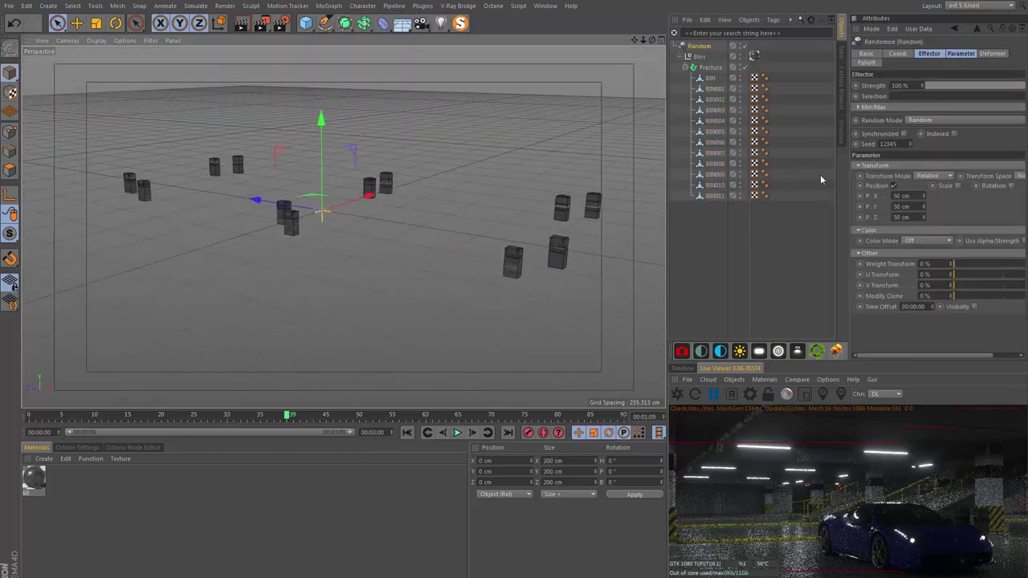
left_click(894, 185)
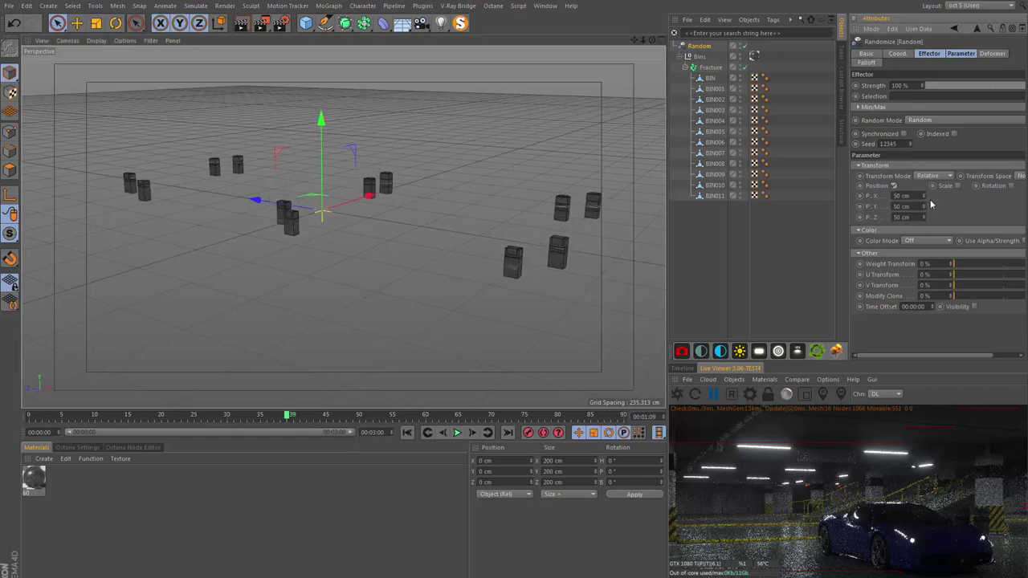
left_click_drag(924, 195, 923, 160)
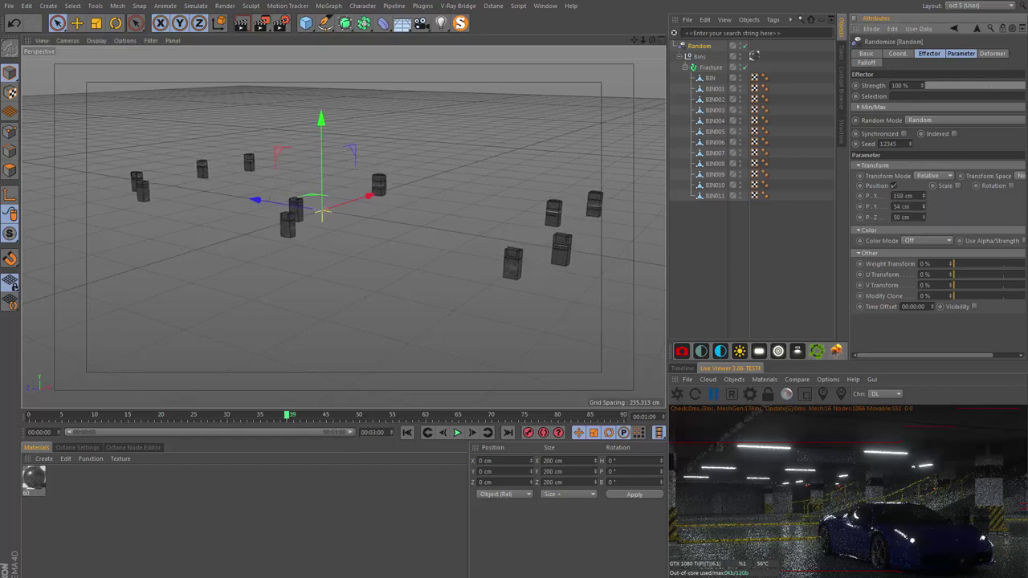
left_click_drag(924, 207, 923, 189)
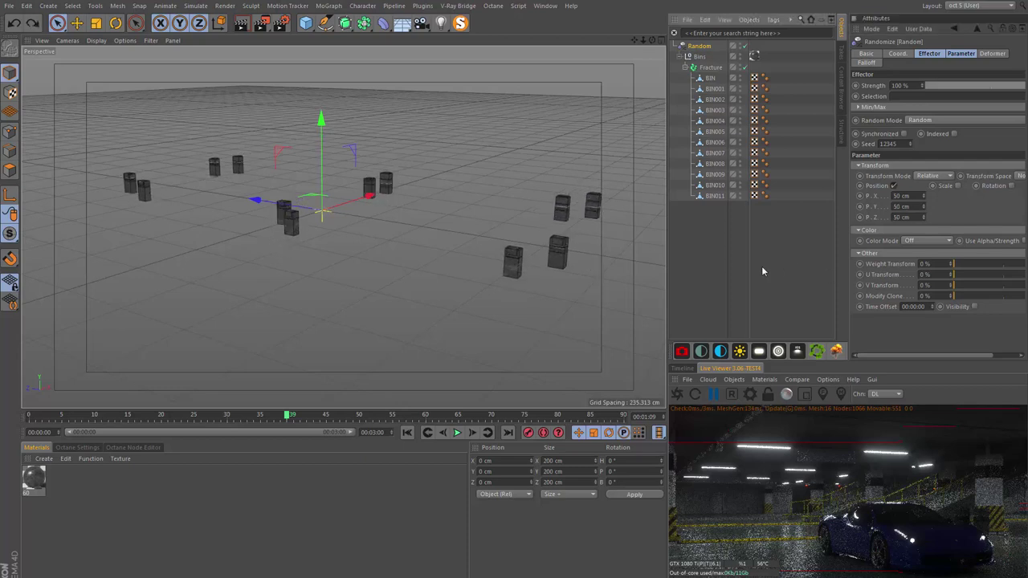
- Delete the Random effector and undo the Fracture setup back to plain bins
key("Delete")
left_click(711, 57)
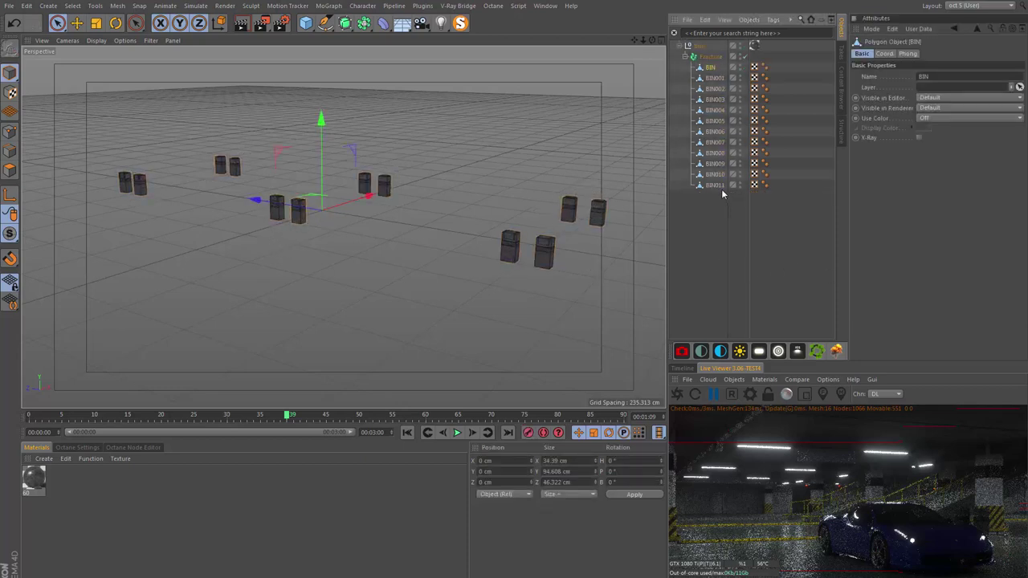
key("ctrl+z")
key("ctrl+z")
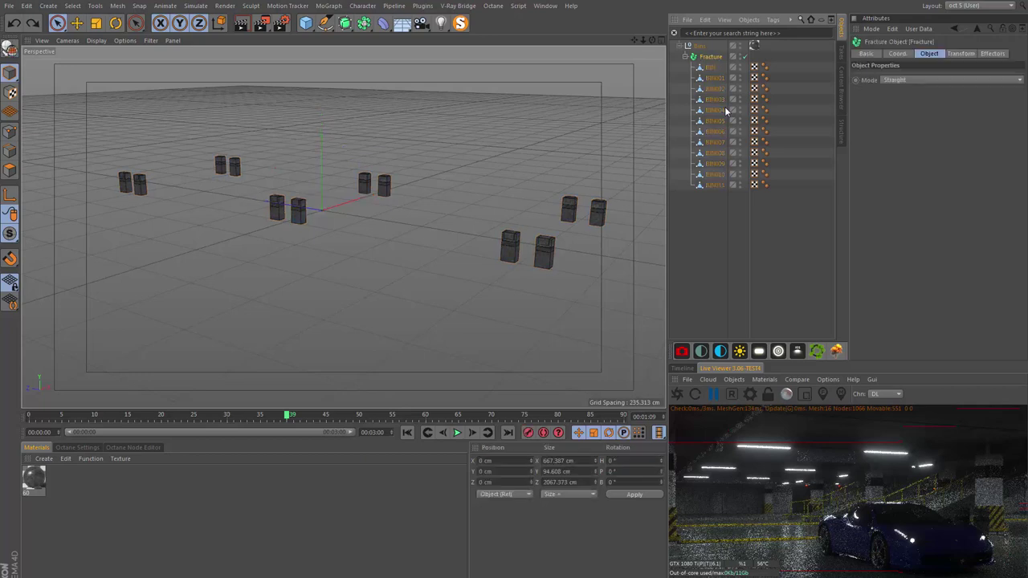
key("ctrl+z")
key("ctrl+z")
key("ctrl+z")
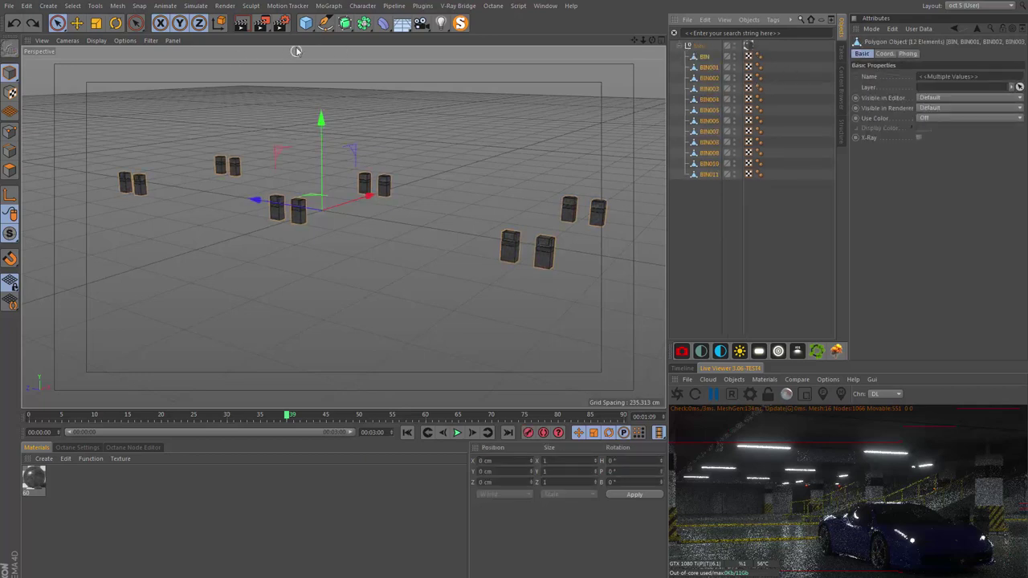
- Add a Cloner object inside the Bins group holding the bins
left_click(332, 6)
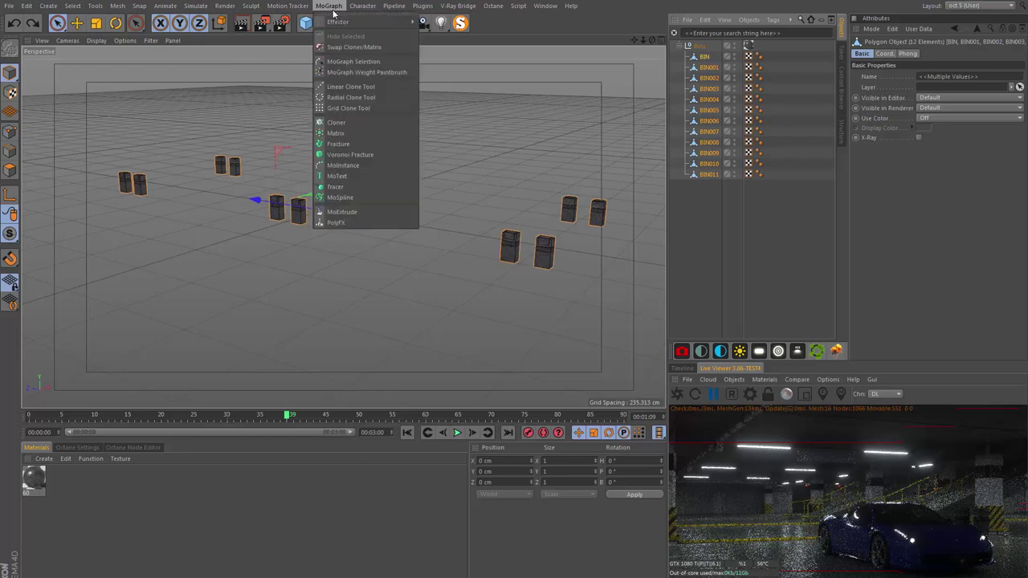
left_click(336, 122, "alt")
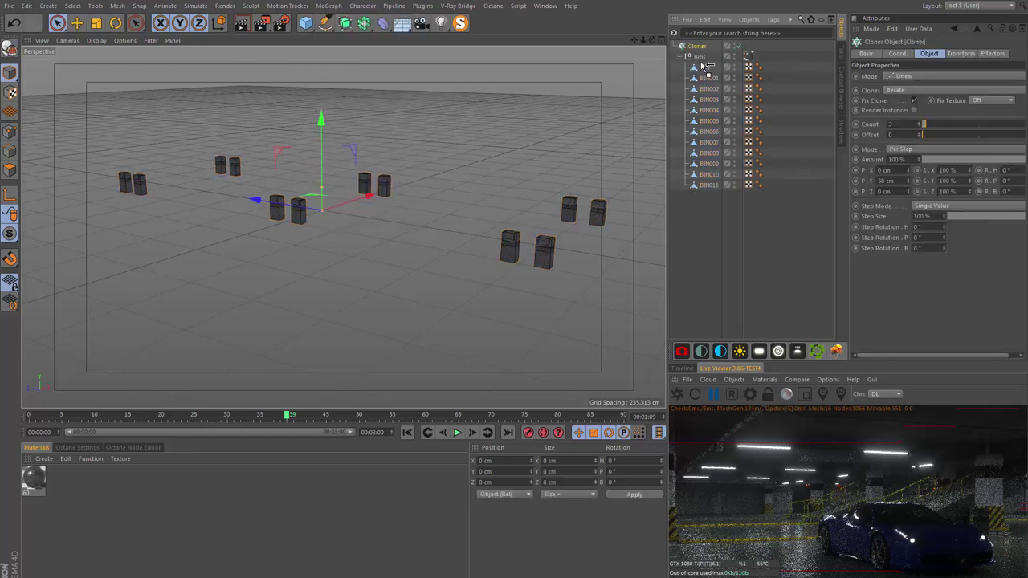
left_click_drag(701, 63, 708, 60)
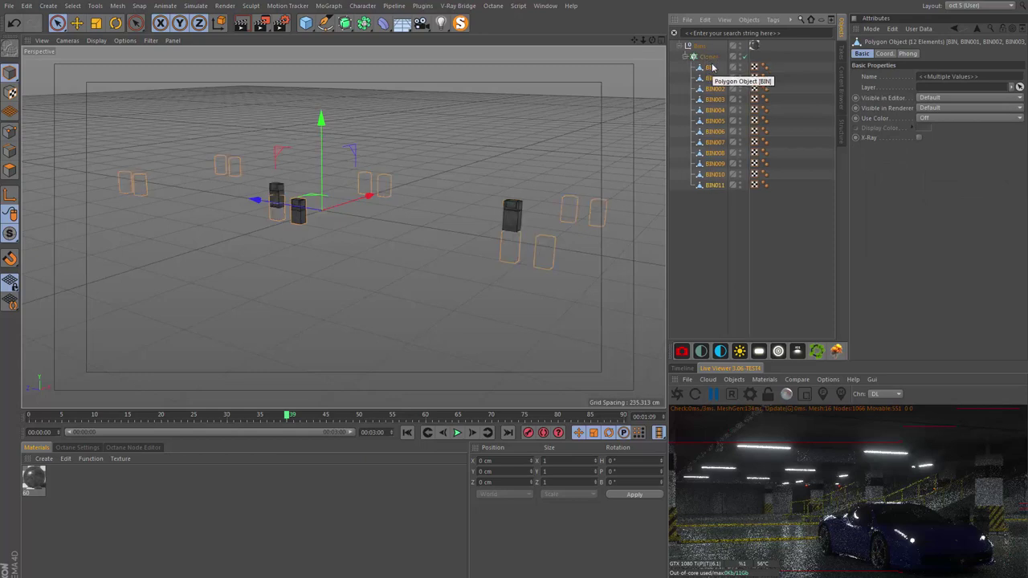
left_click(712, 57)
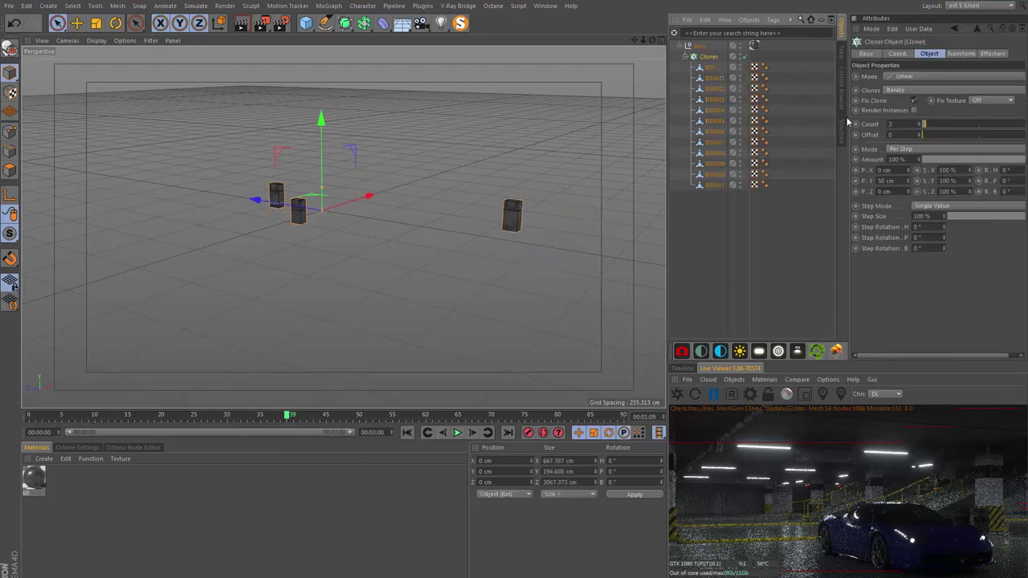
- Set the Cloner's Count to 12 and its P.Y offset to 0 cm
left_click_drag(847, 121, 795, 120)
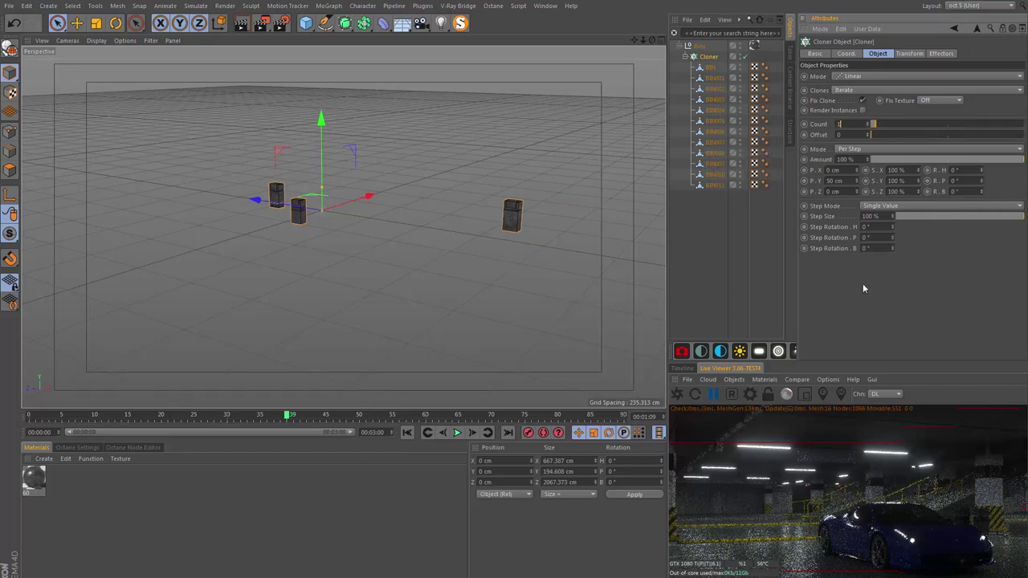
type("2")
key("Return")
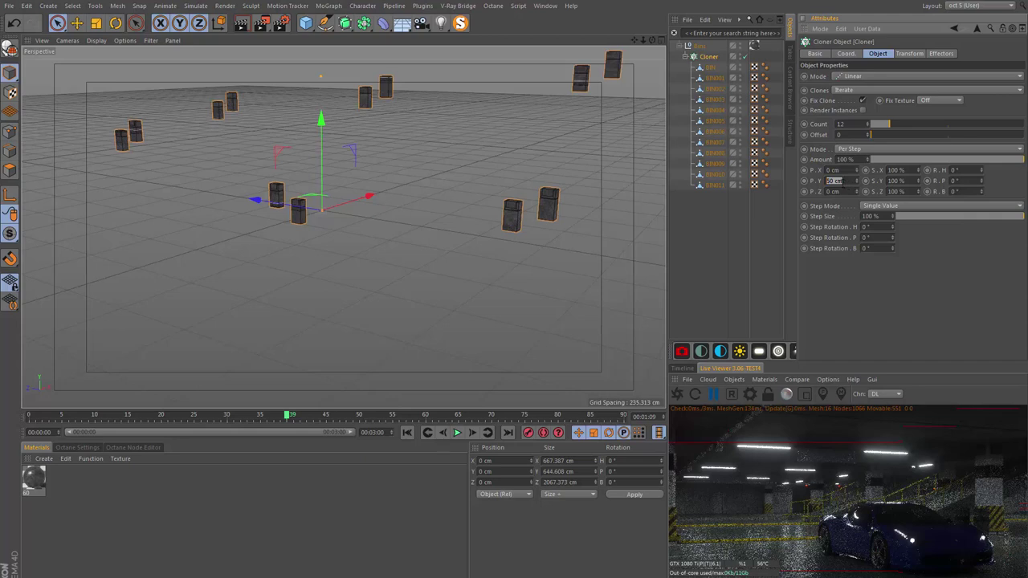
type("0")
key("Return")
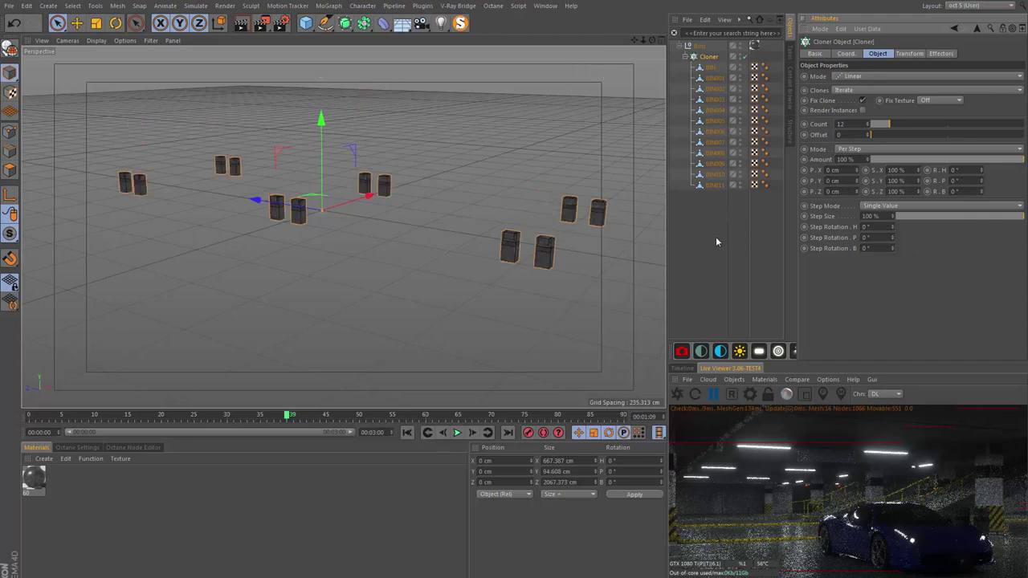
- Try a Cloner Count of 11, then return it to 12
left_click(842, 125)
type("11")
key("Return")
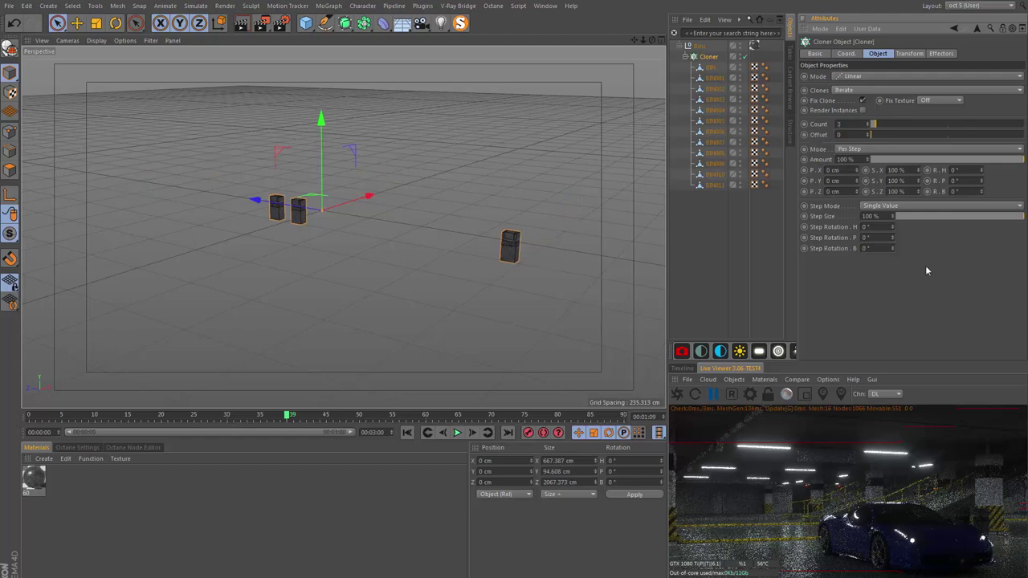
left_click(839, 124)
type("12")
key("Return")
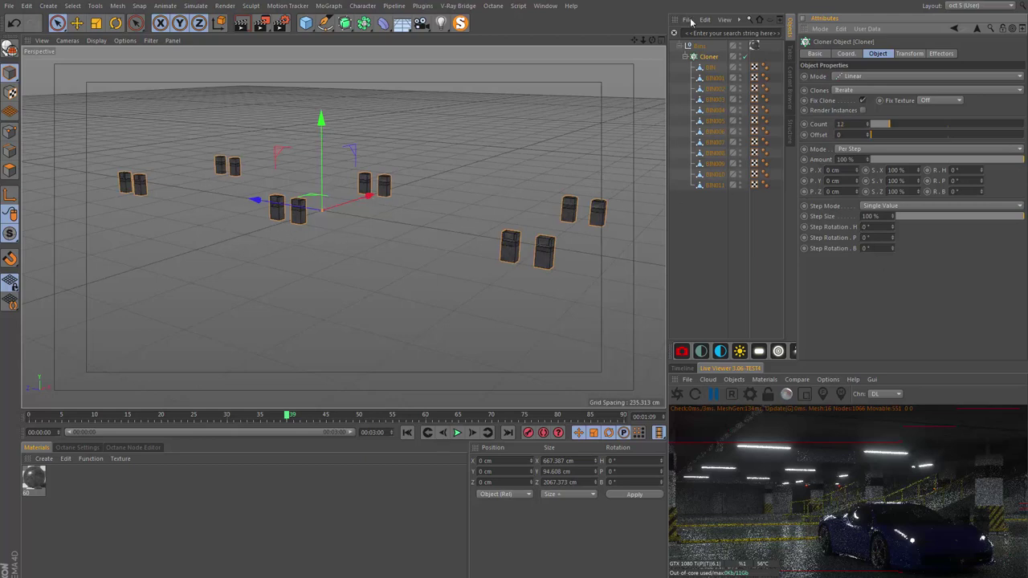
left_click(328, 6)
mouse_move(338, 22)
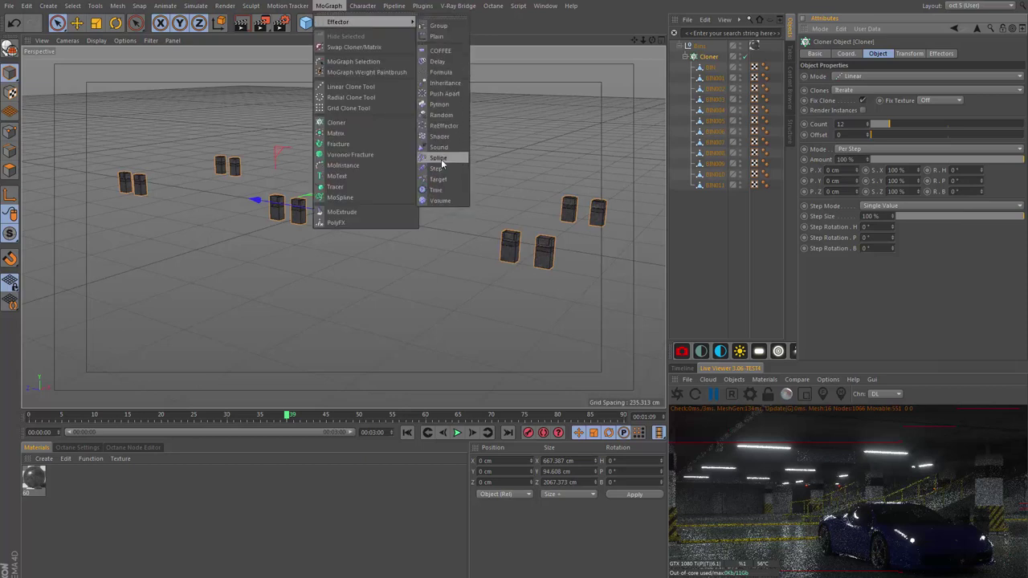
left_click(437, 168)
mouse_move(373, 207)
left_mouse_down("alt")
mouse_move(358, 193)
mouse_move(424, 179)
mouse_move(378, 176)
mouse_move(594, 190)
left_mouse_up("alt")
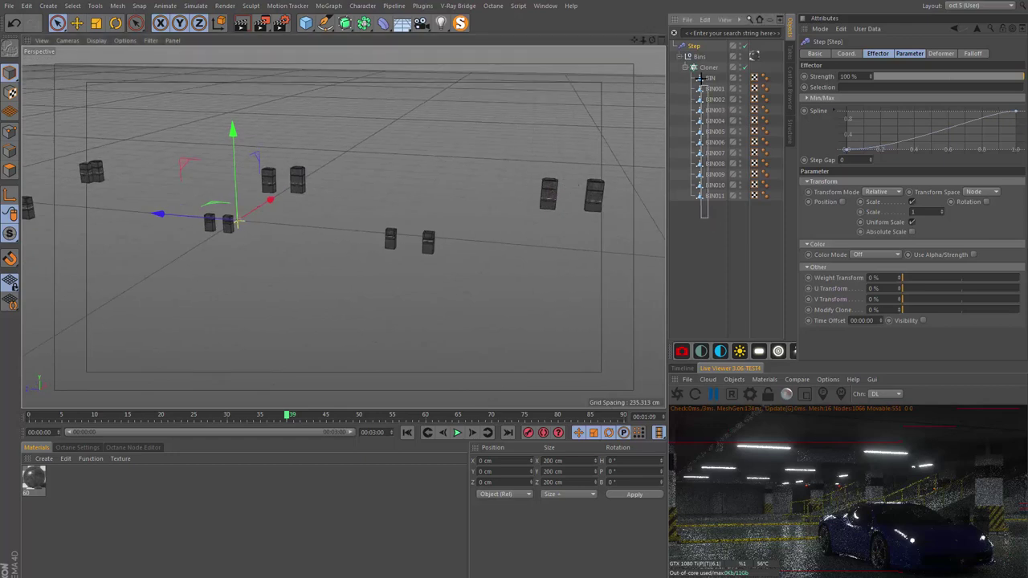
left_click_drag(708, 222, 707, 77)
key("o")
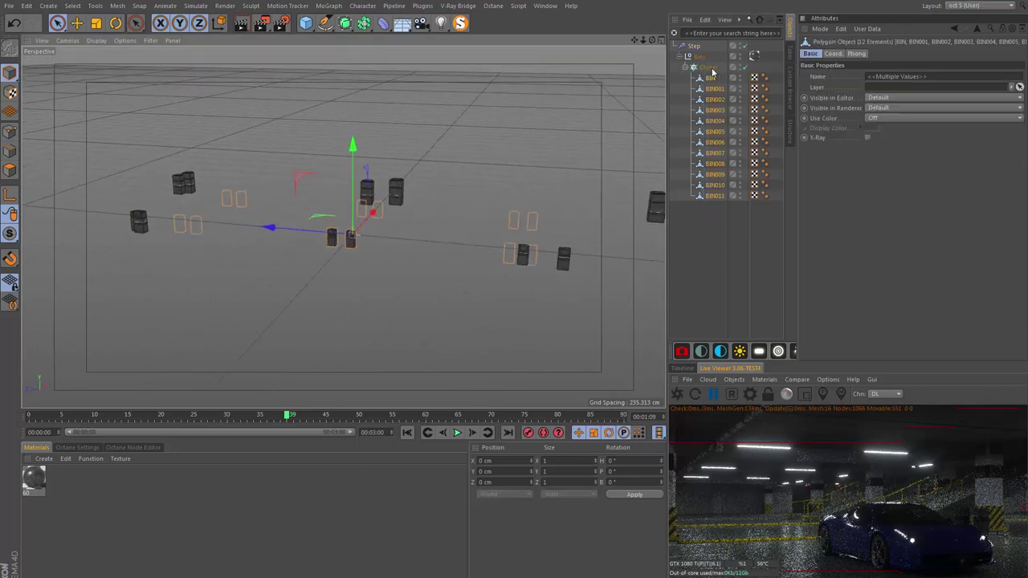
left_click(707, 68)
left_click(697, 46)
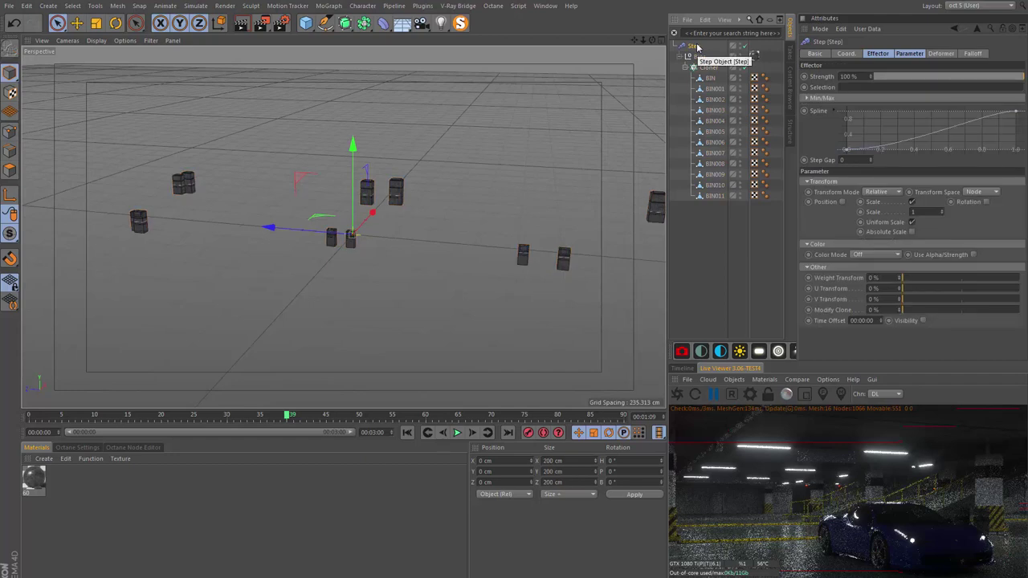
key("Delete")
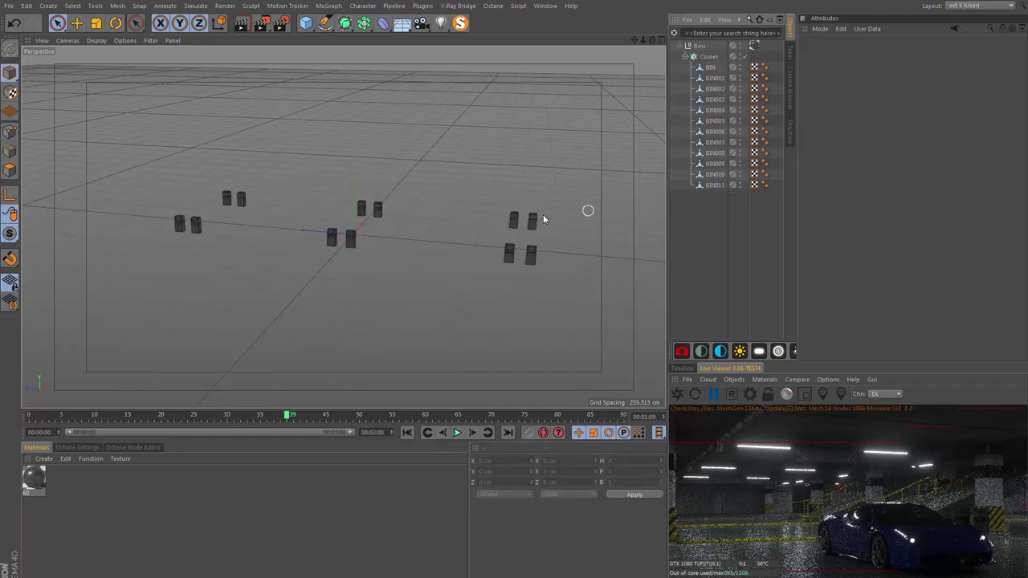
left_click_drag(523, 220, 567, 209, "alt")
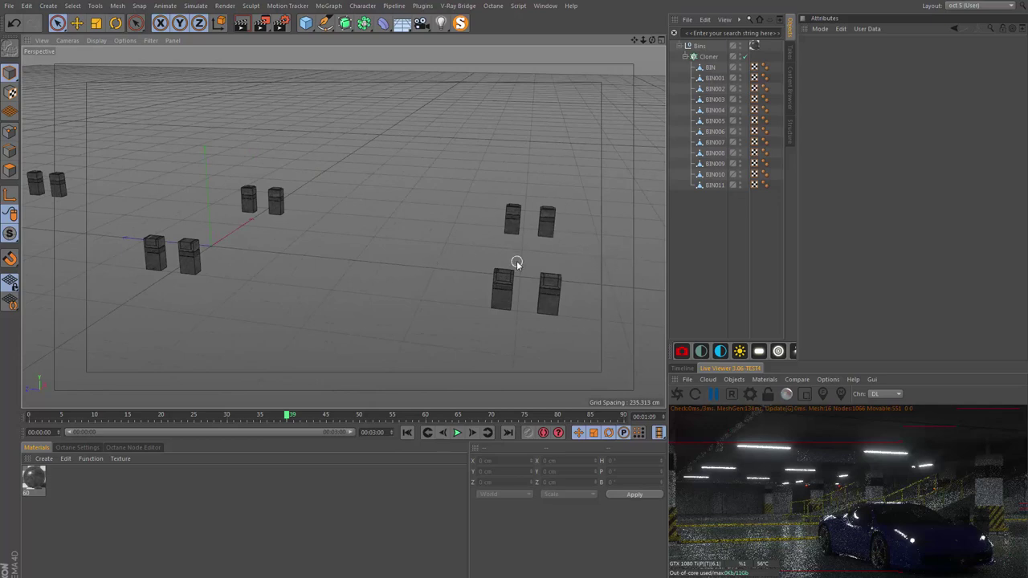
left_click_drag(613, 259, 423, 256, "alt")
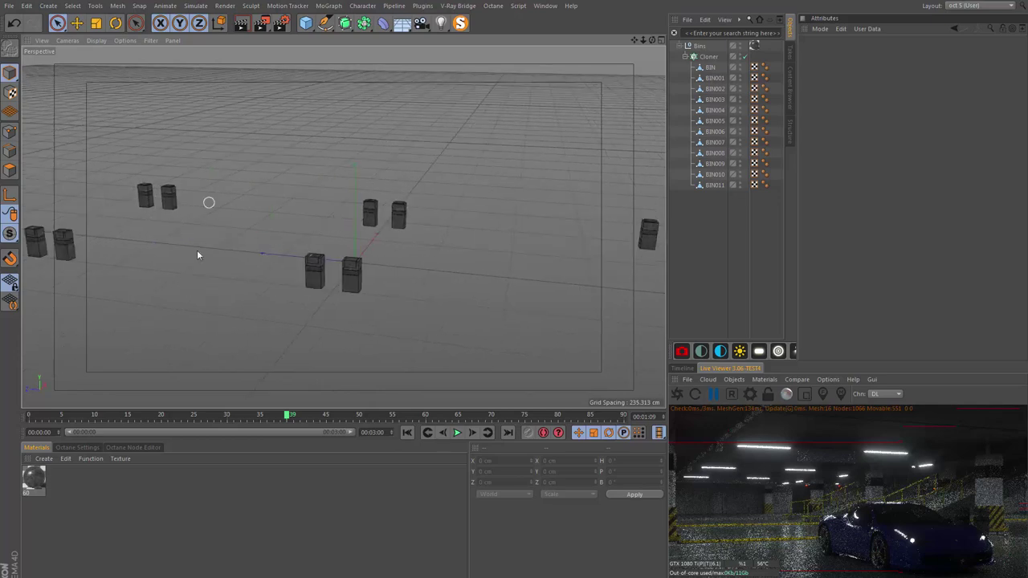
mouse_move(198, 256)
left_mouse_down("alt")
mouse_move(405, 266)
mouse_move(485, 244)
mouse_move(323, 257)
left_mouse_up("alt")
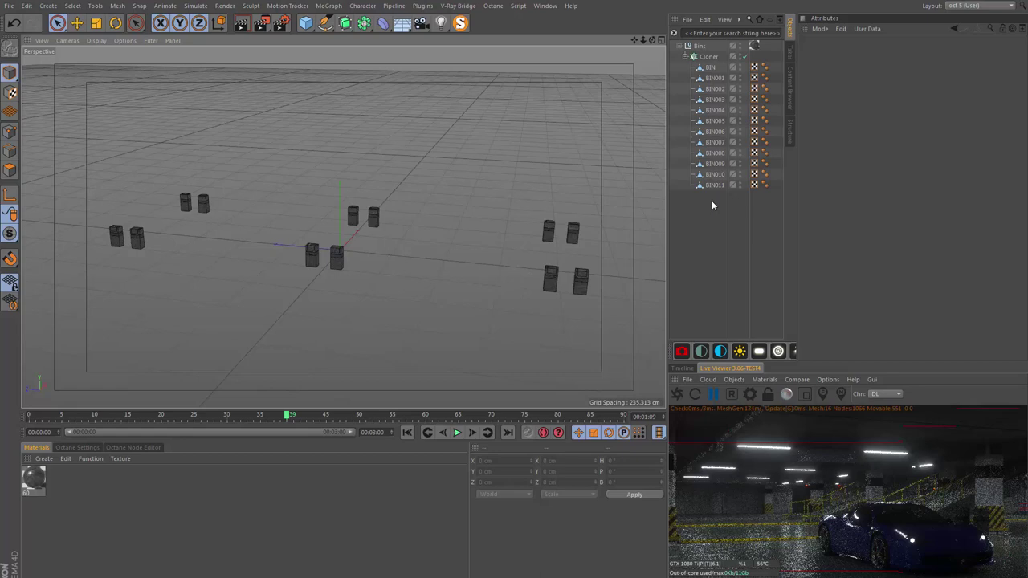
- Inspect the individual bins BIN009, BIN006 and BIN005 inside the Cloner
left_click(714, 163)
left_click(714, 153)
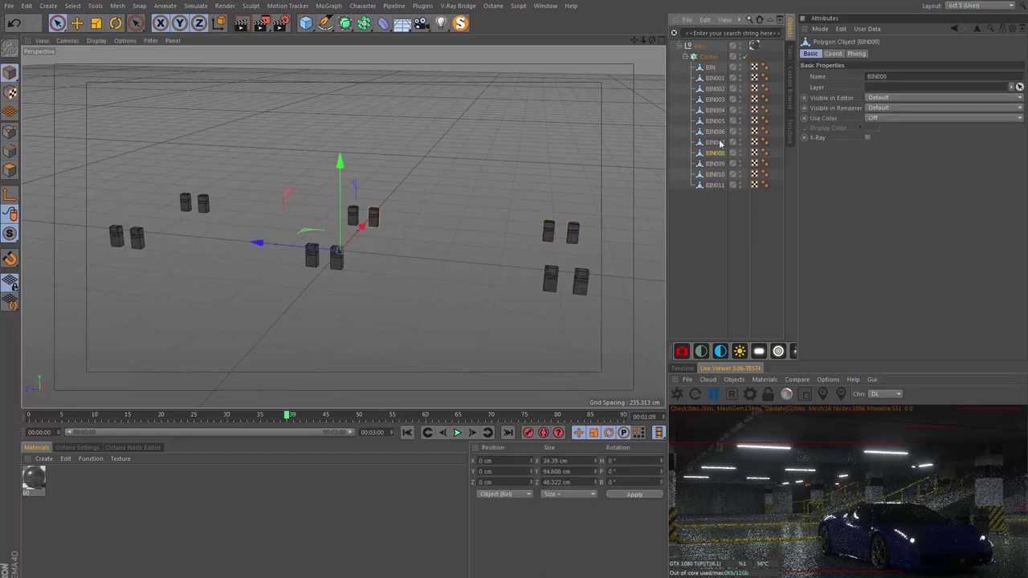
left_click(719, 131)
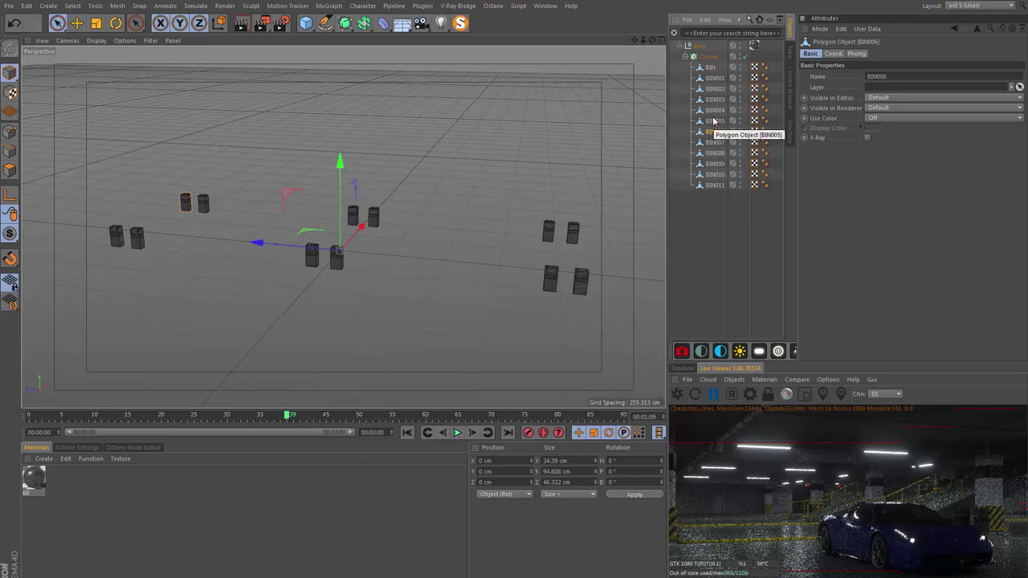
left_click(714, 121)
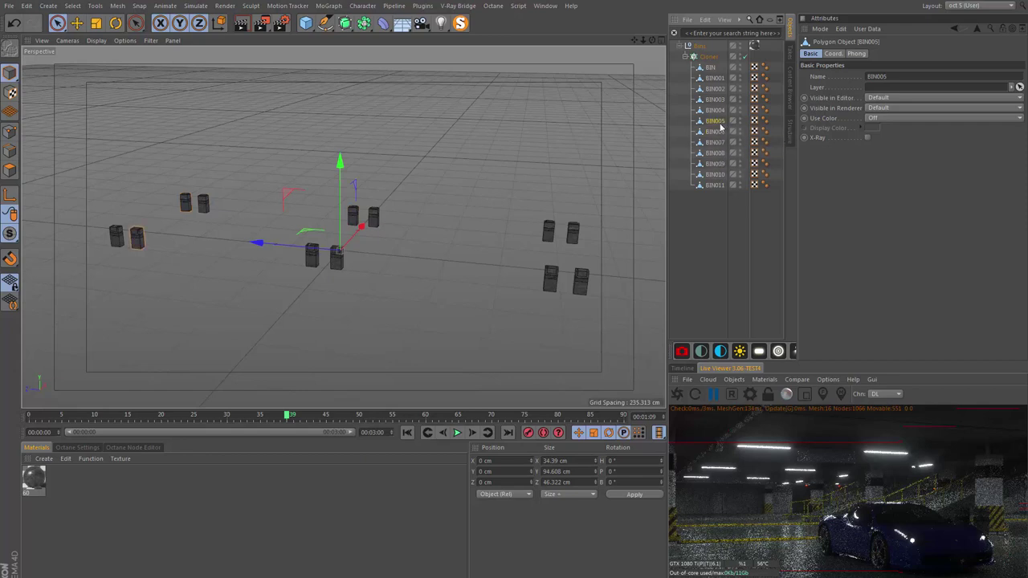
- Undo the last view change and switch off the Cloner's Fix Clone option
left_click(710, 57)
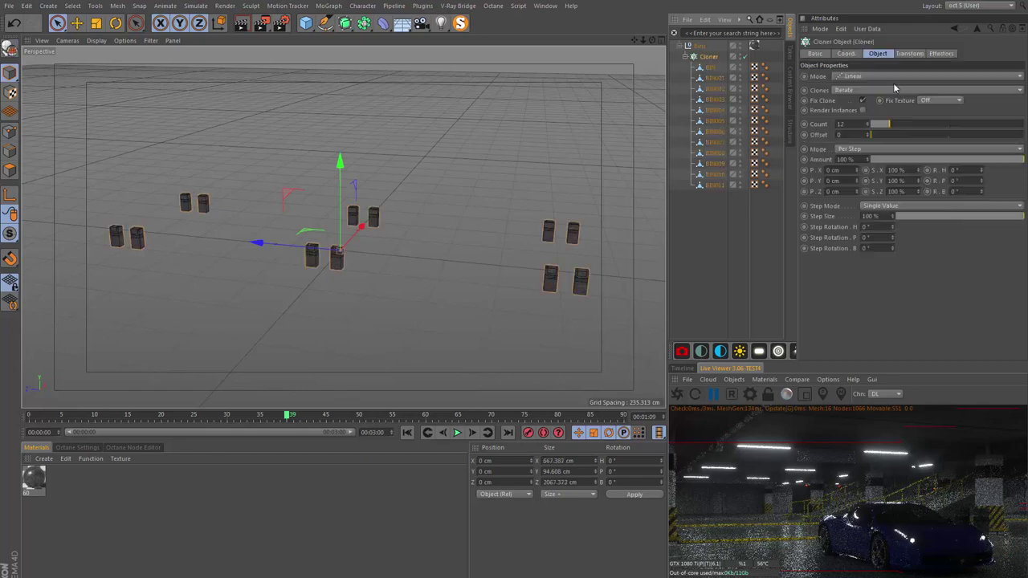
left_click(699, 213)
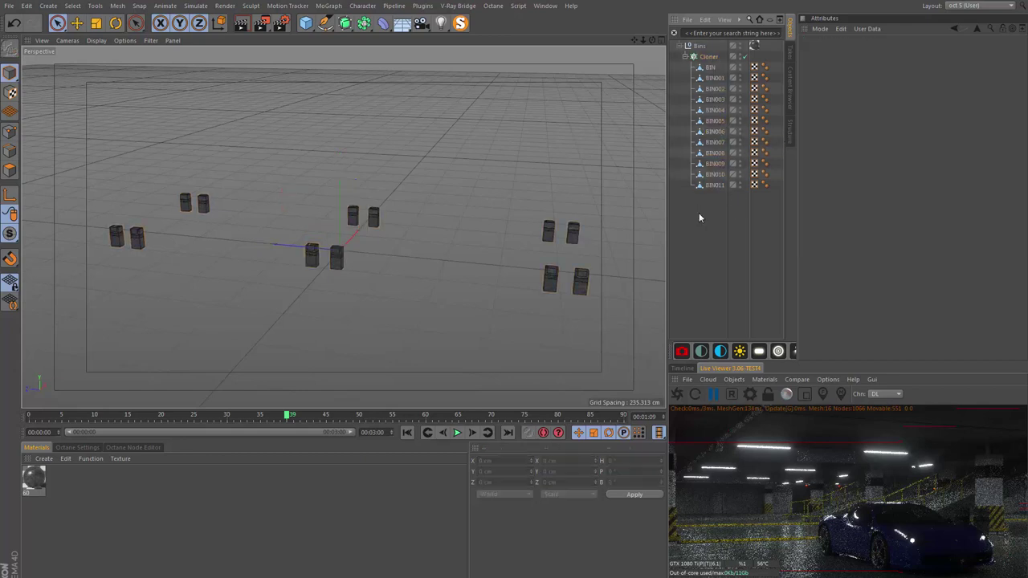
left_click(708, 58)
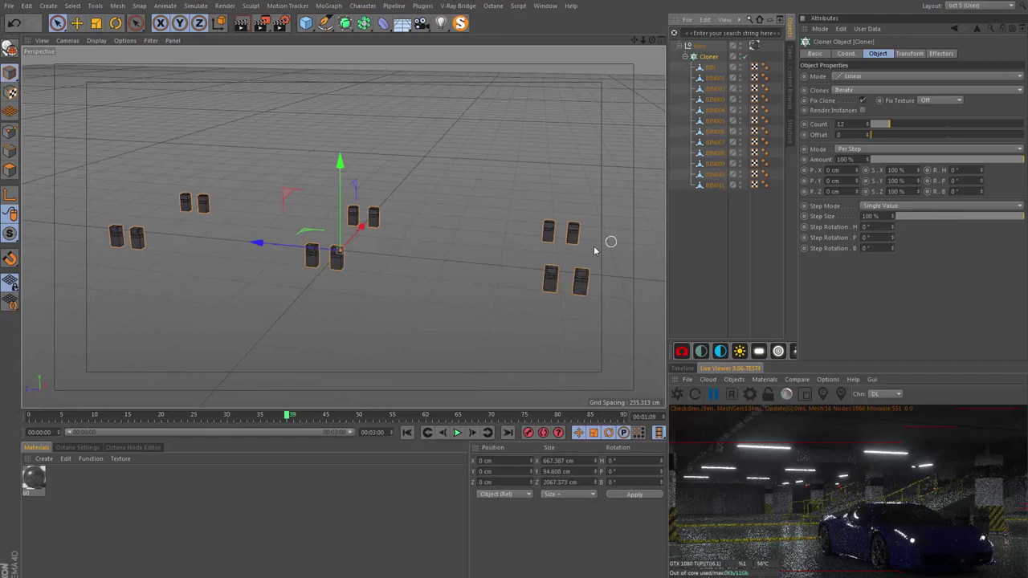
key("ctrl+z")
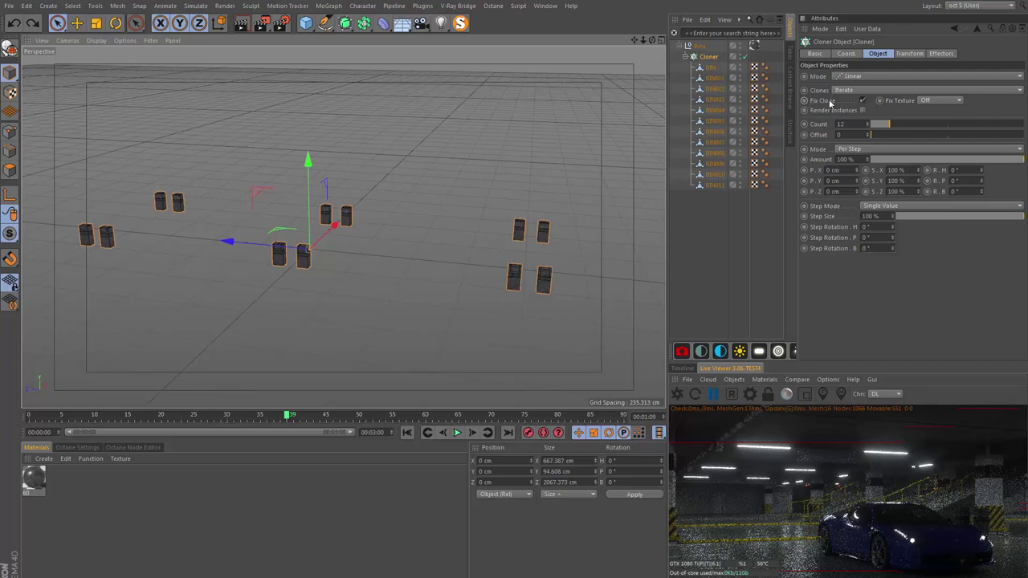
left_click(863, 101)
- Move all twelve bins out of the Cloner into the Bins group and delete the Cloner
middle_click_drag(343, 203, 407, 119, "alt")
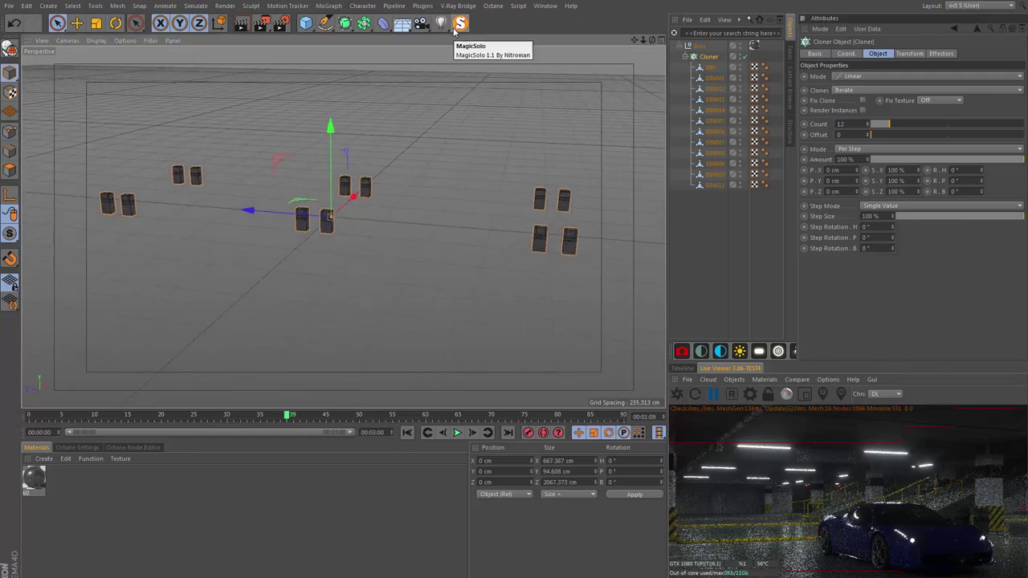
left_click(710, 71, "shift")
left_click_drag(711, 71, 697, 49)
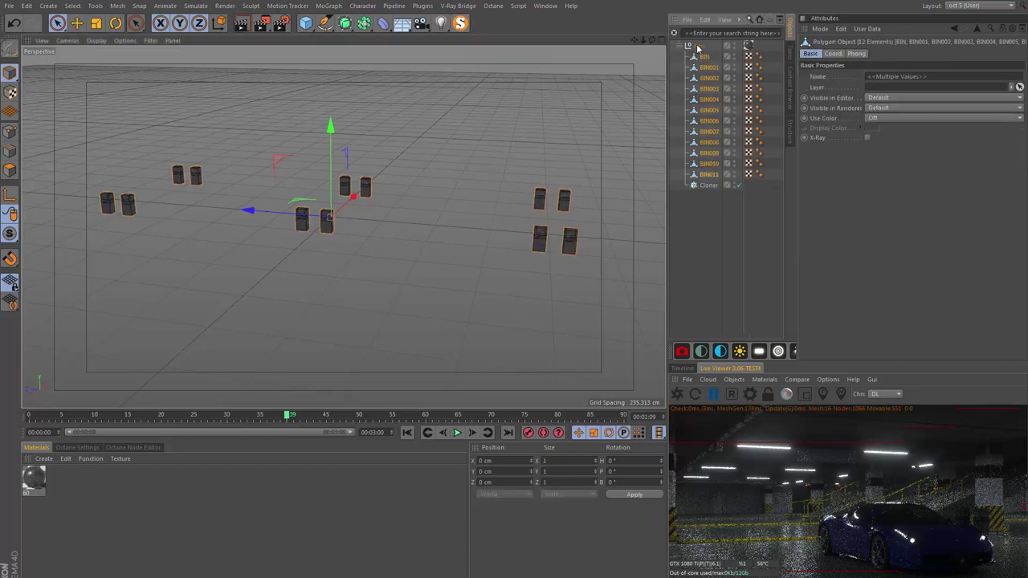
left_click(728, 187)
key("Delete")
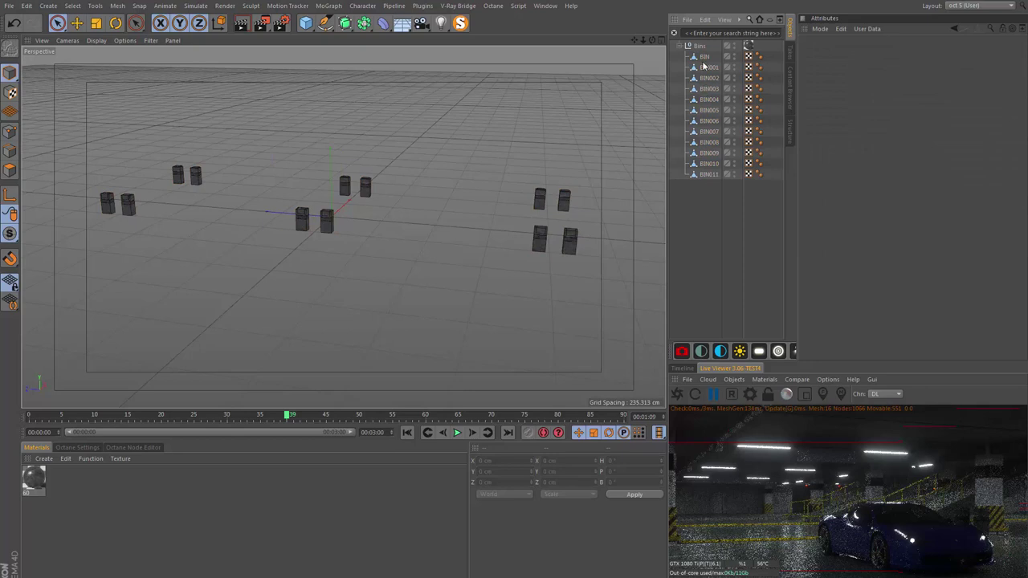
left_click(704, 57)
left_click(708, 175, "shift")
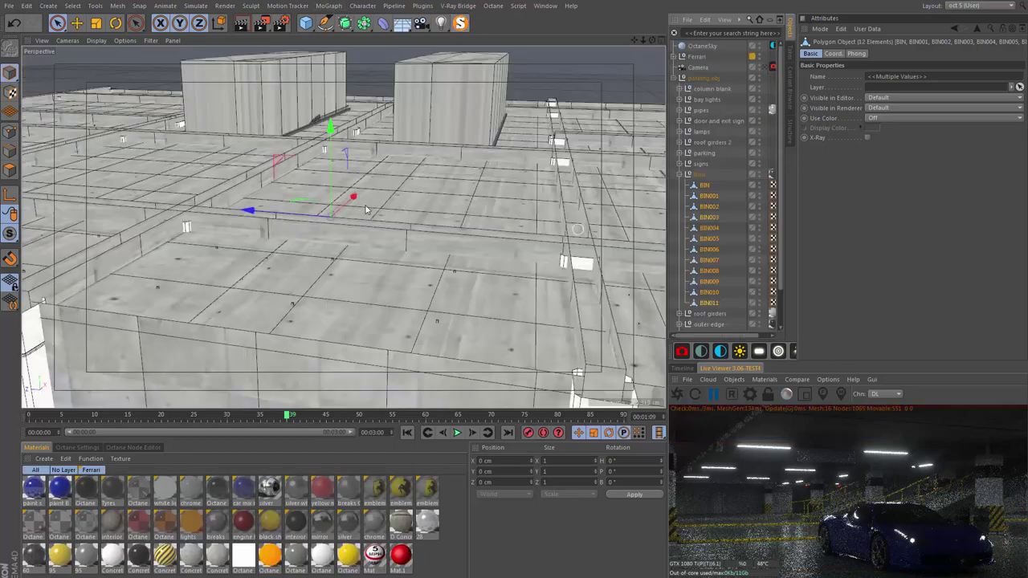
- Zoom toward the white column and inspect BIN001, BIN006 and one garage column
scroll(365, 211, "up", 5)
scroll(402, 192, "up", 5)
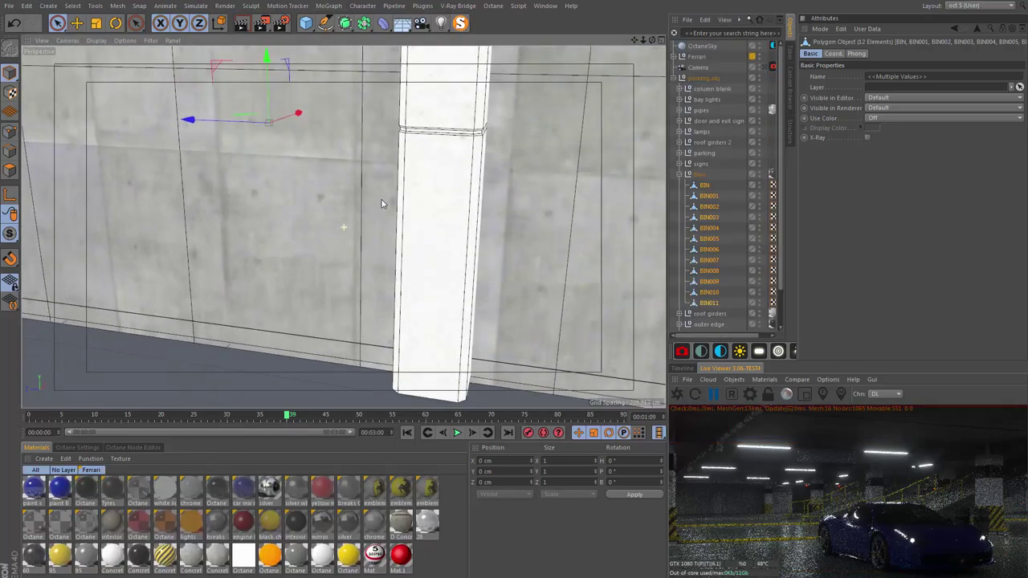
mouse_move(382, 204)
left_mouse_down("alt")
mouse_move(317, 206)
mouse_move(404, 206)
left_mouse_up("alt")
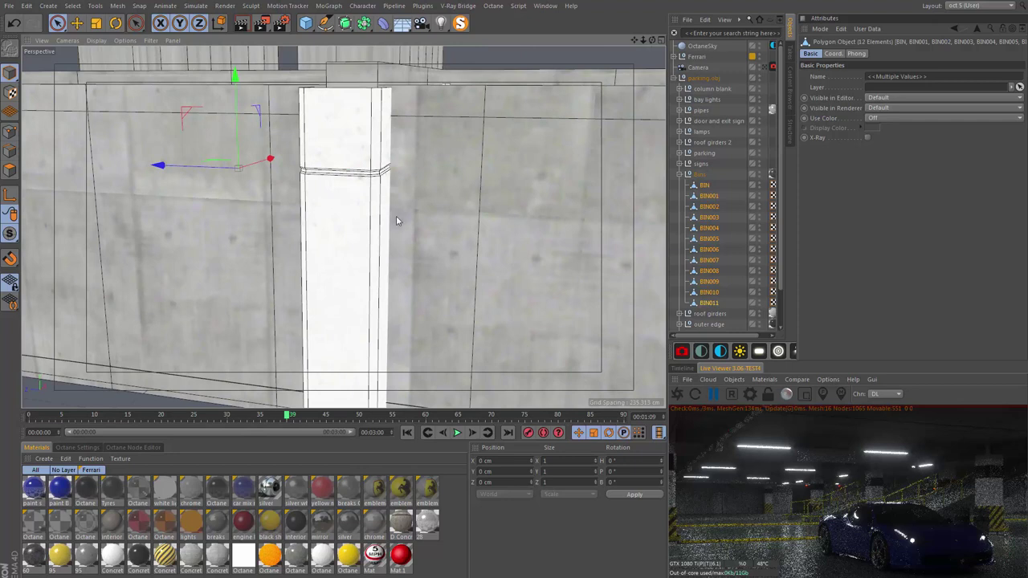
left_click(714, 196)
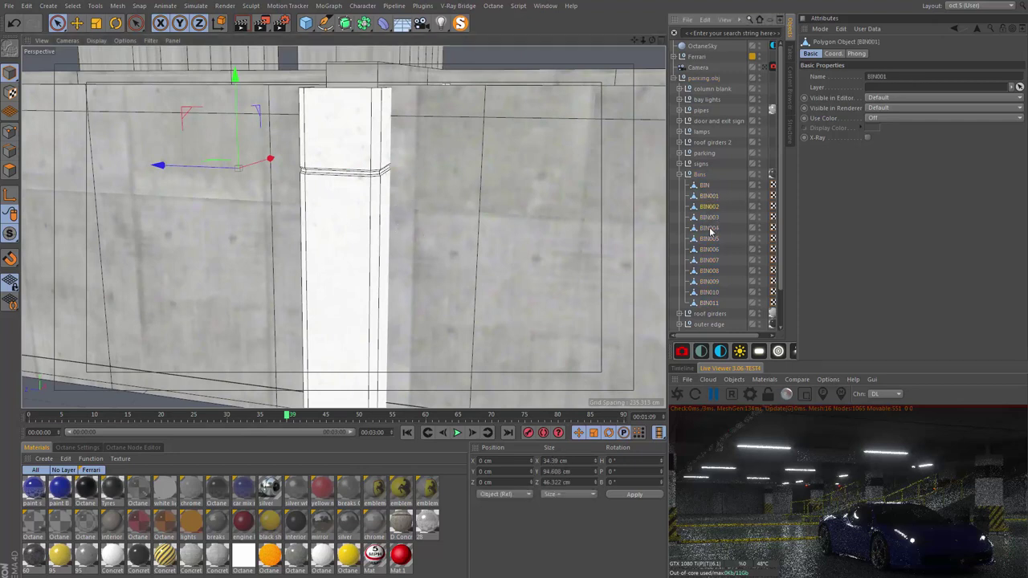
left_click(709, 249)
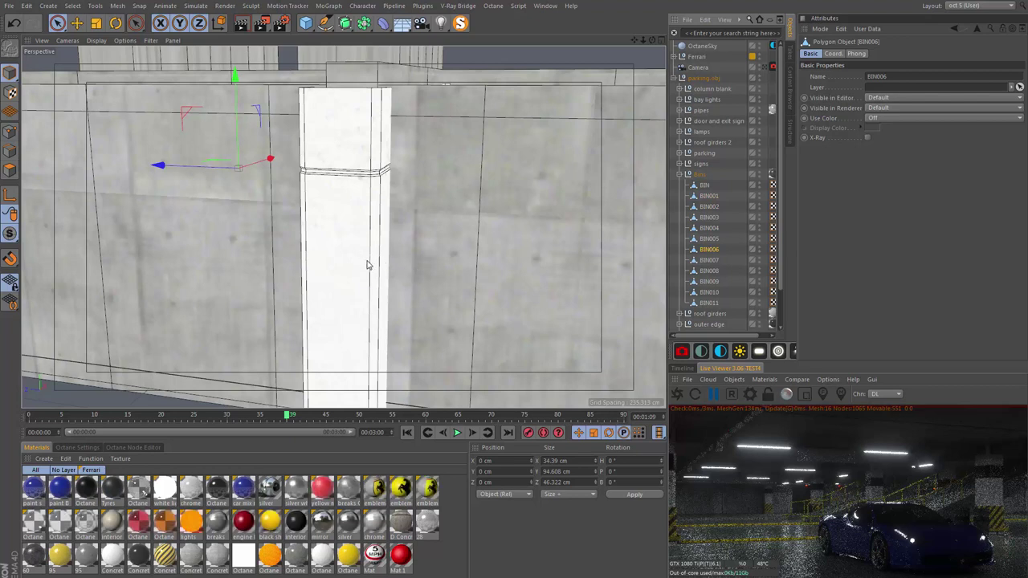
left_click(373, 187)
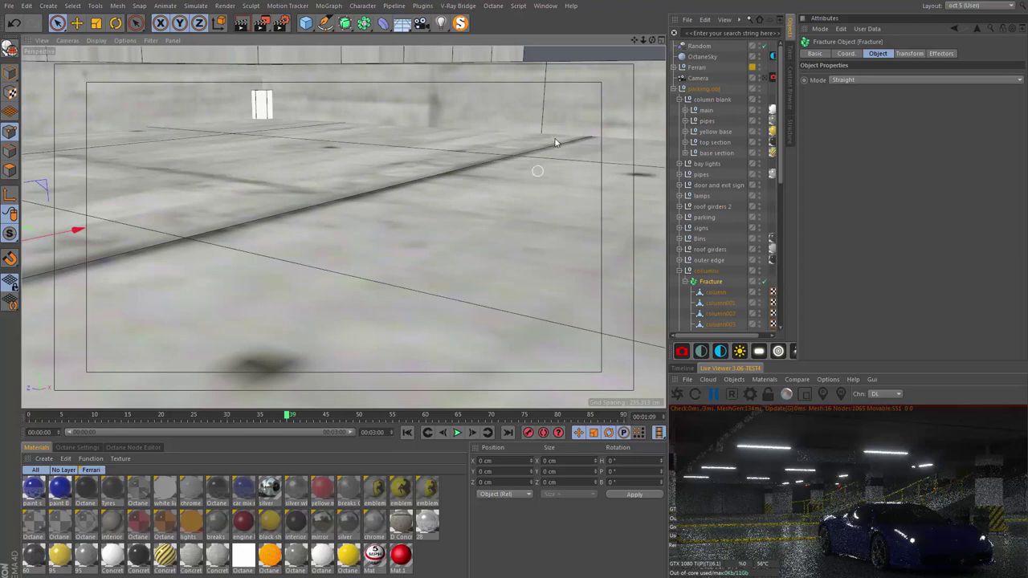
- Collapse the columns group in the Object Manager
scroll(212, 206, "down", 10)
scroll(264, 184, "up", 3)
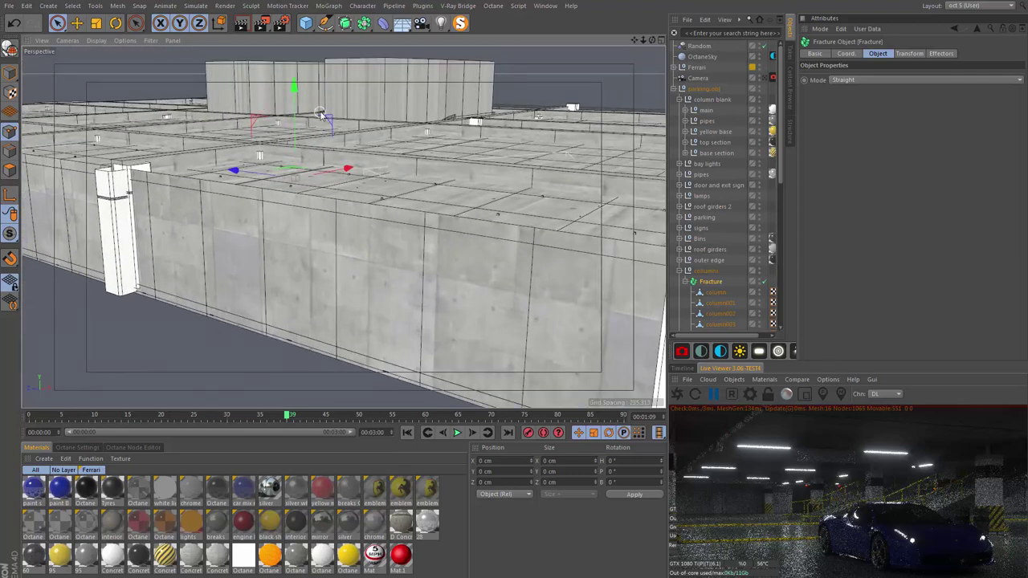
scroll(273, 184, "up", 1)
scroll(287, 184, "up", 2)
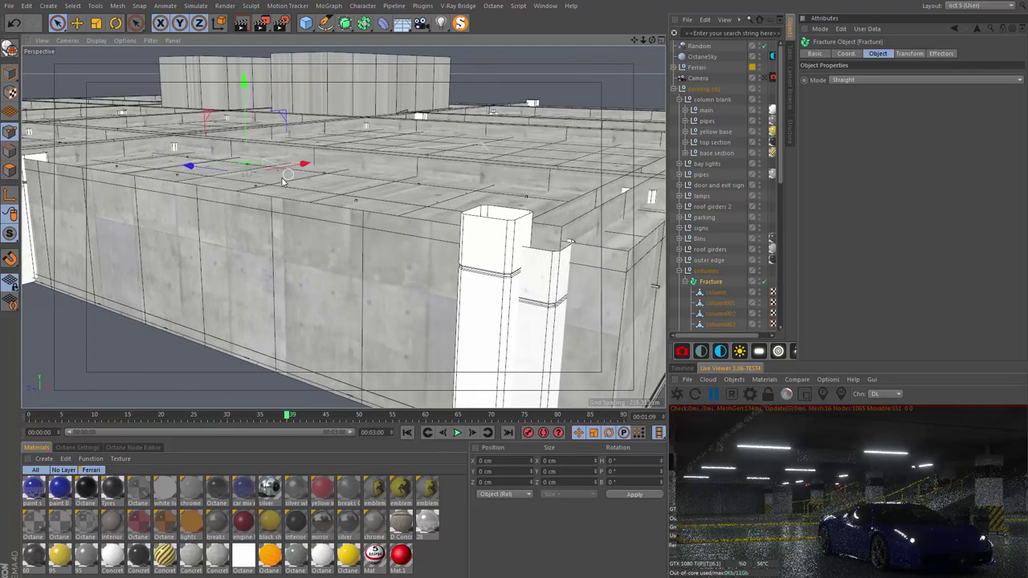
left_click(678, 272)
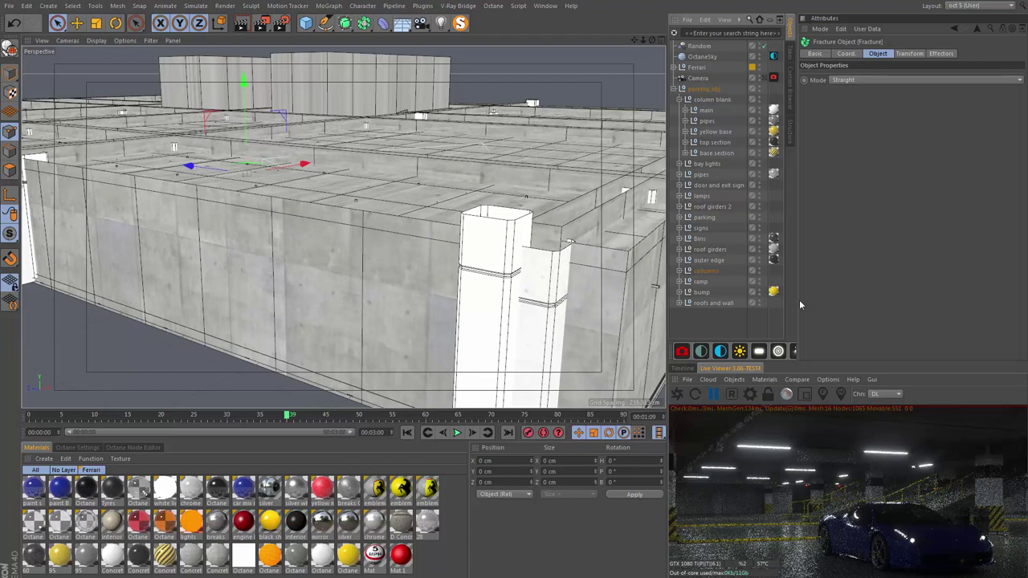
- Isolate the ramp group with MagicSolo, zoom in on the two ramps, and expand its parts
left_click(699, 282)
left_click(461, 22)
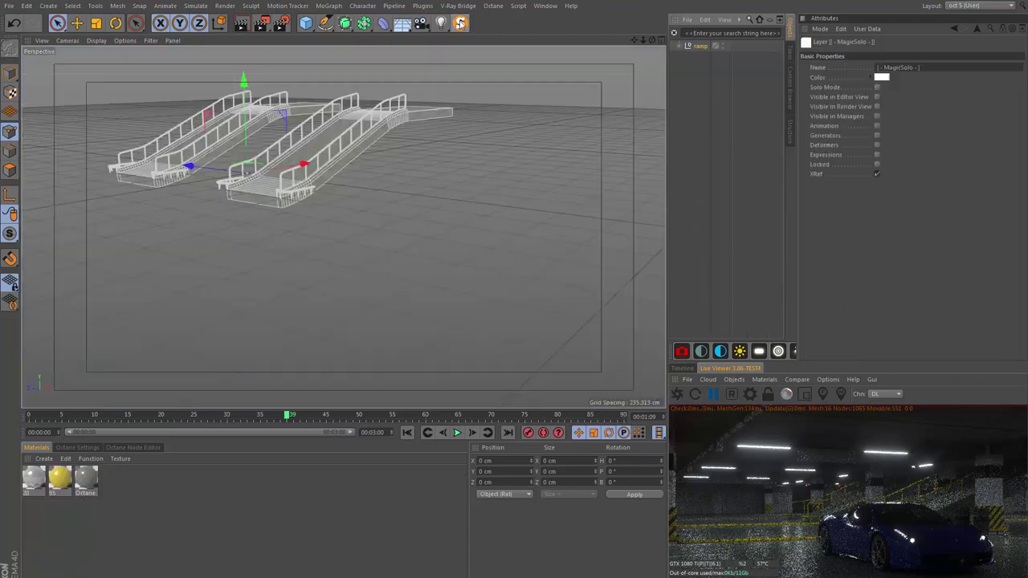
scroll(364, 210, "up", 1)
scroll(361, 209, "up", 3)
scroll(353, 207, "down", 2)
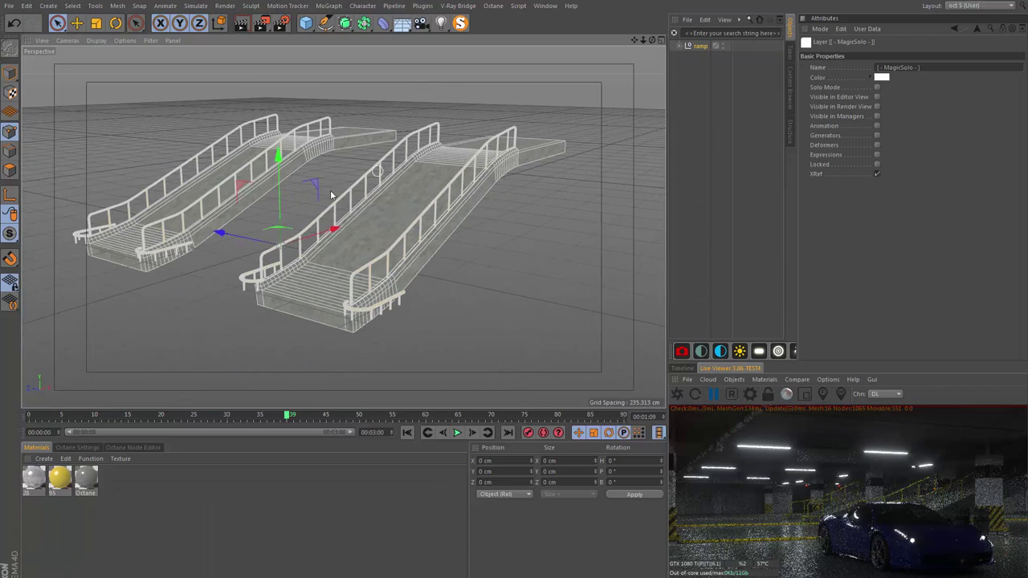
scroll(346, 204, "up", 1)
scroll(351, 203, "up", 1)
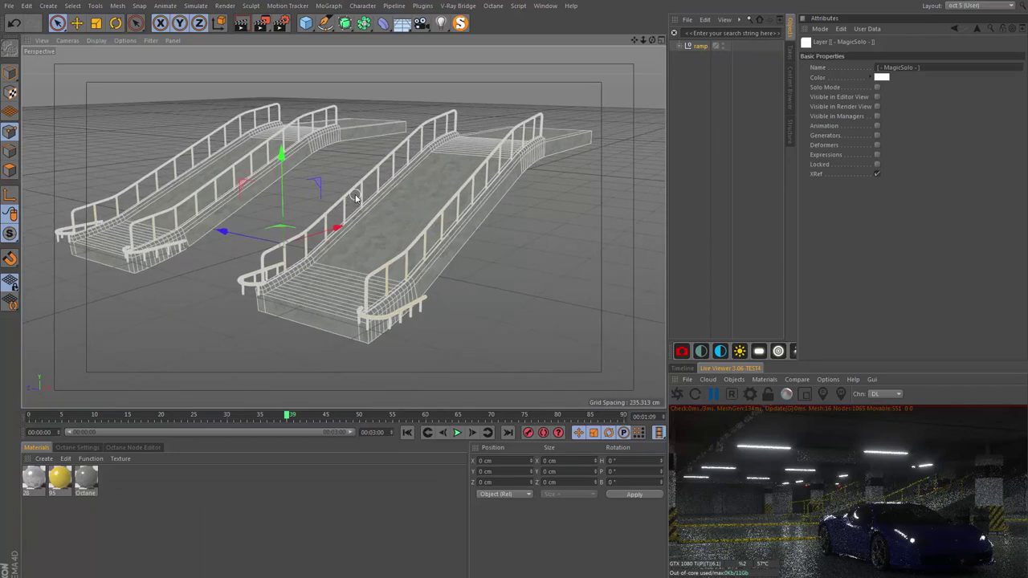
left_click(679, 46)
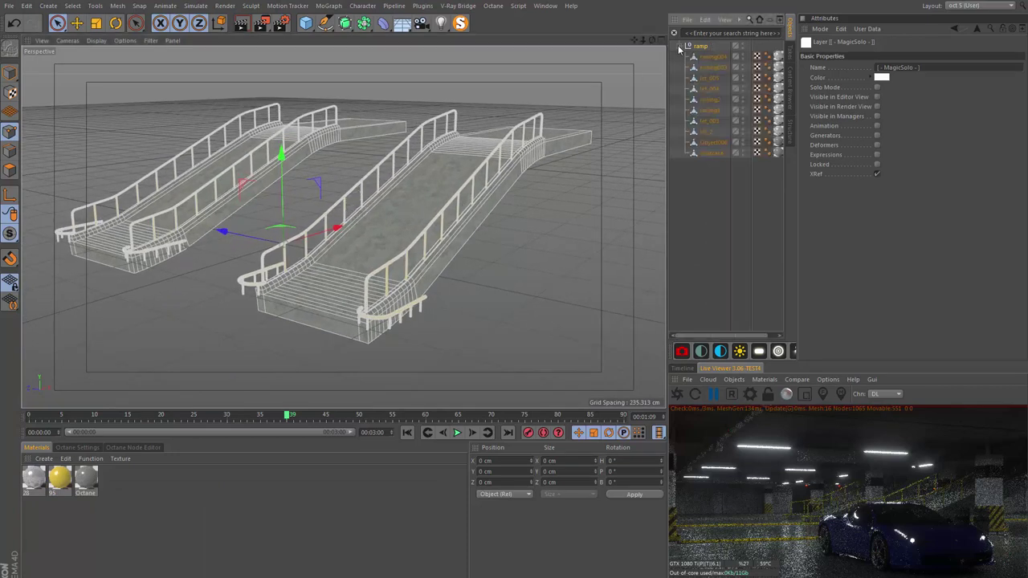
left_click(384, 24)
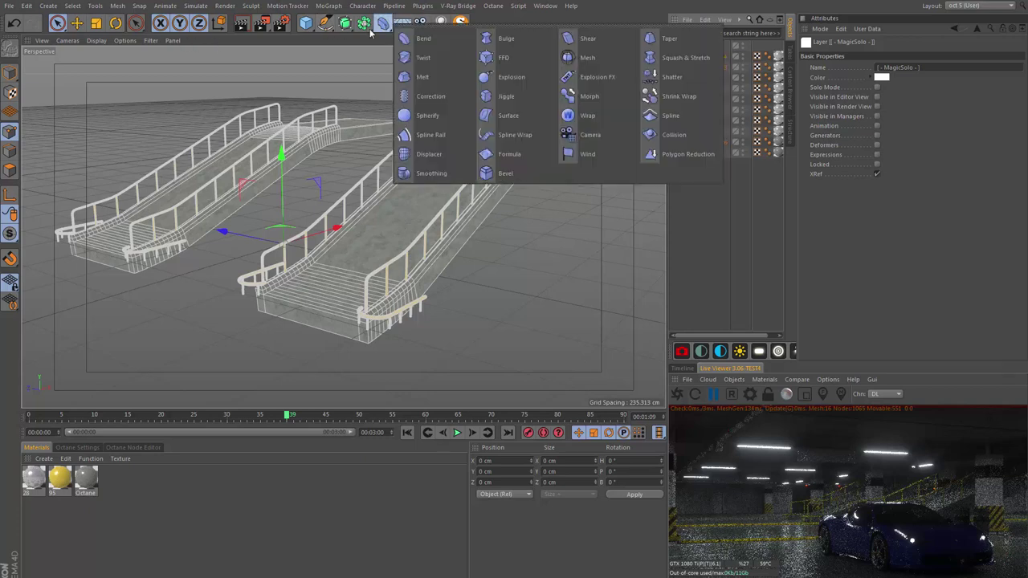
left_click(404, 58)
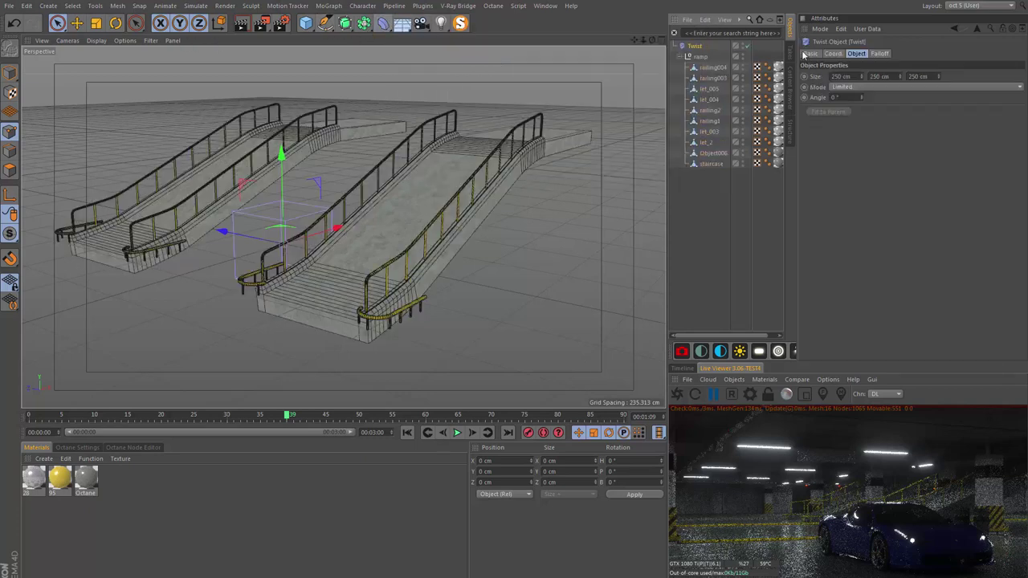
left_click_drag(709, 62, 703, 66)
mouse_move(861, 97)
left_mouse_down()
mouse_move(836, 98)
mouse_move(864, 97)
left_mouse_up()
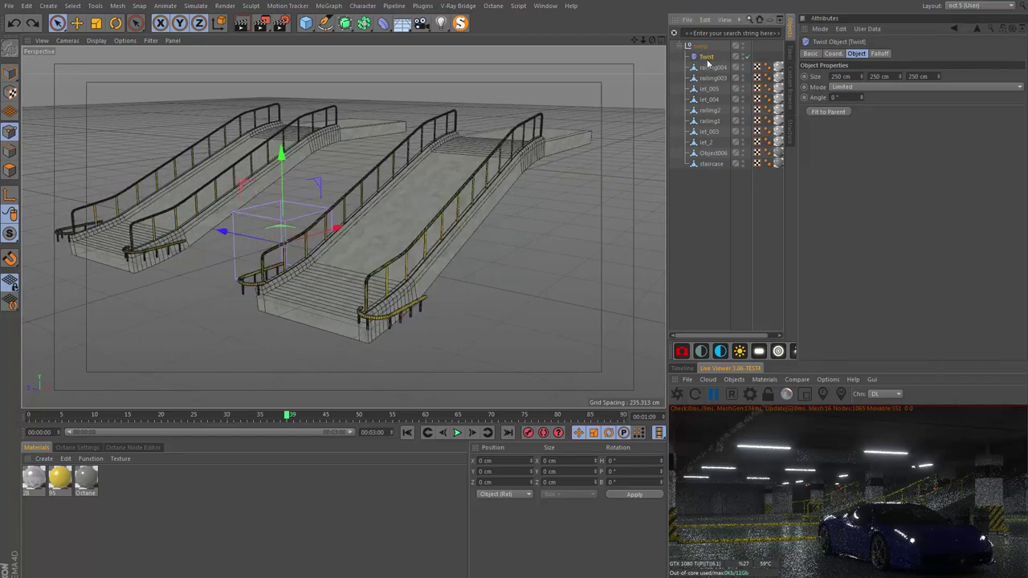
left_click(716, 174)
mouse_move(717, 175)
left_mouse_down()
mouse_move(705, 74)
mouse_move(702, 167)
left_mouse_up()
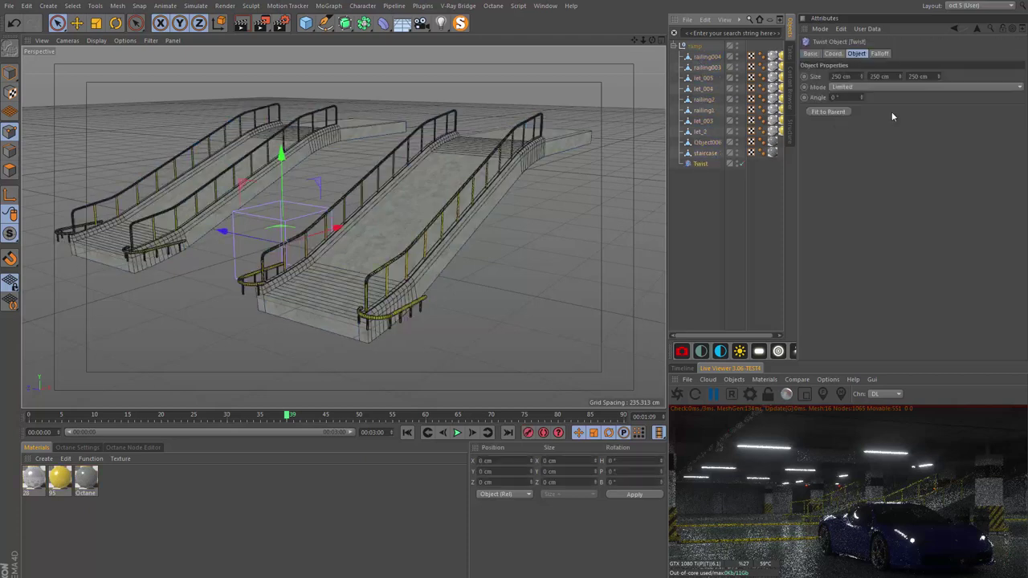
left_click(703, 186)
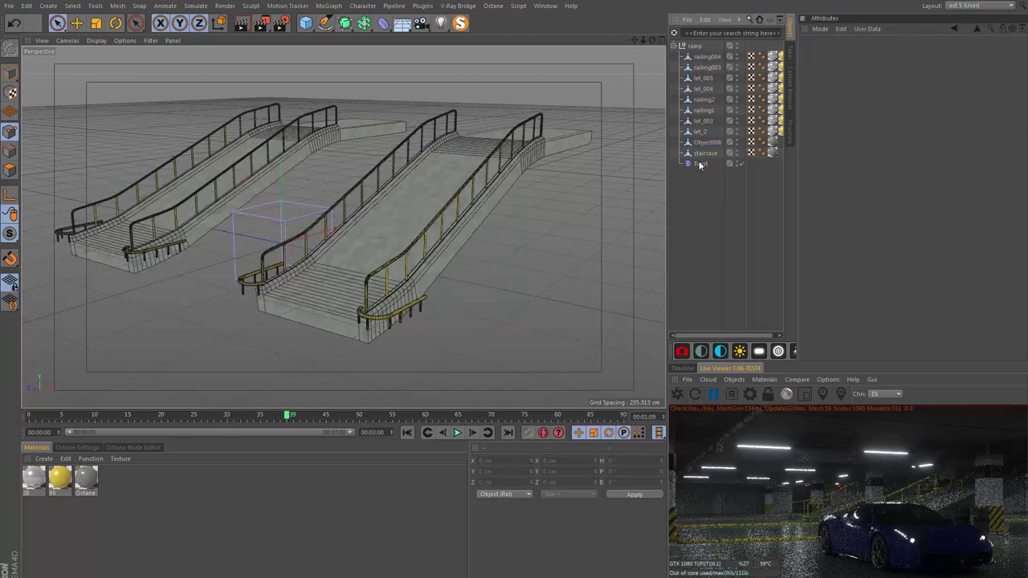
left_click_drag(709, 114, 706, 97)
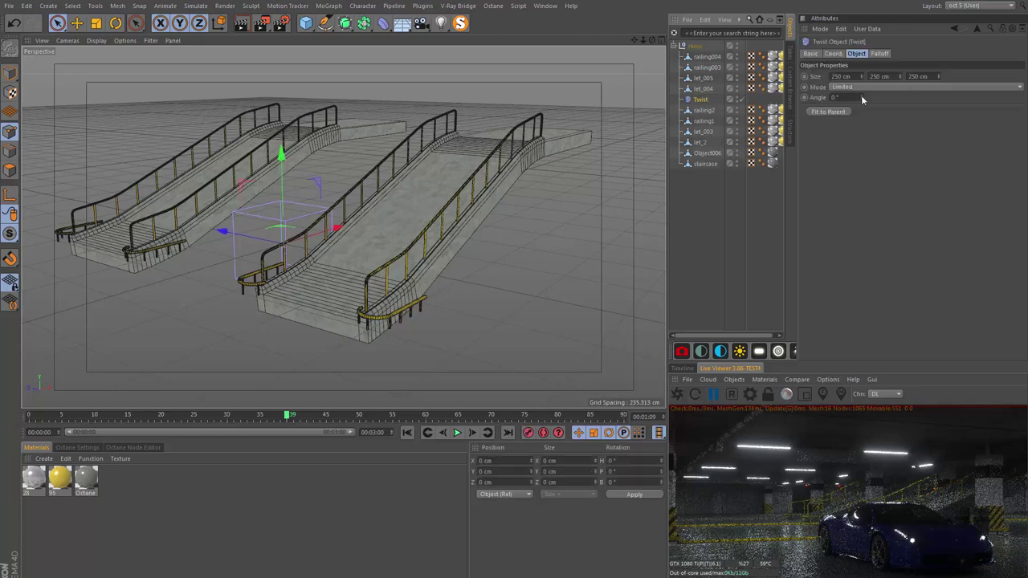
left_click_drag(862, 98, 611, 123)
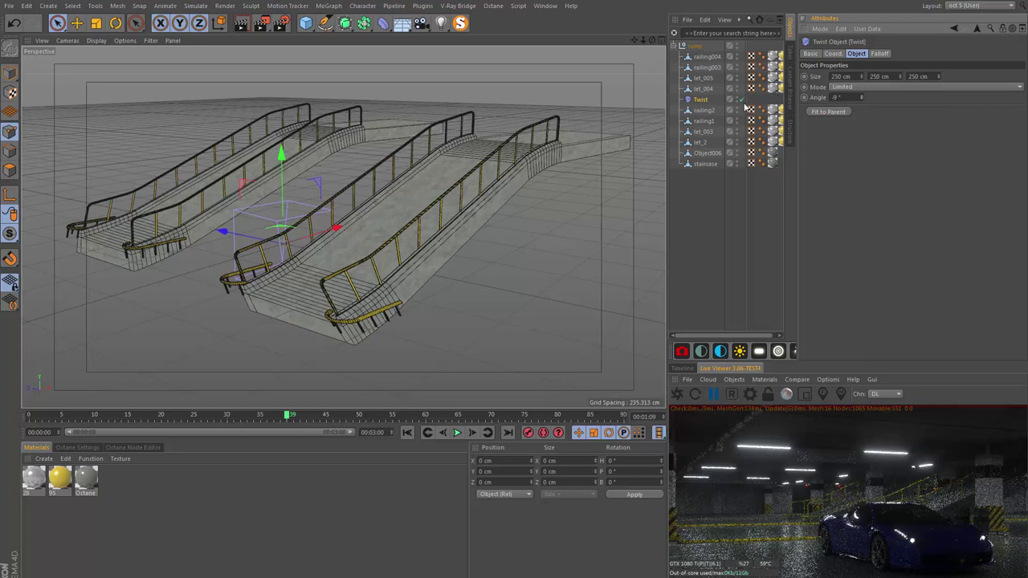
mouse_move(862, 97)
left_mouse_down()
mouse_move(811, 98)
mouse_move(862, 97)
left_mouse_up()
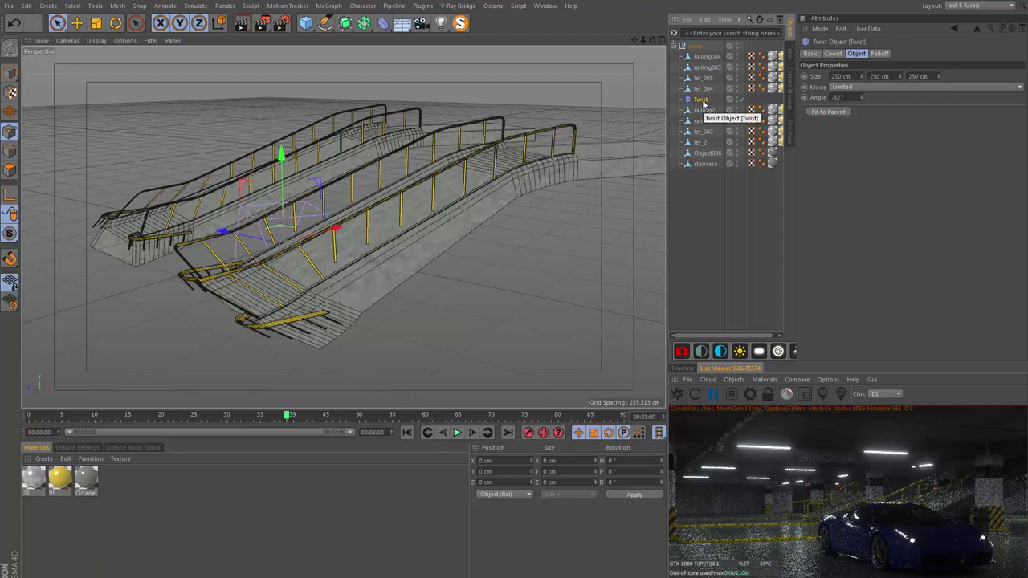
key("Delete")
left_click(695, 46)
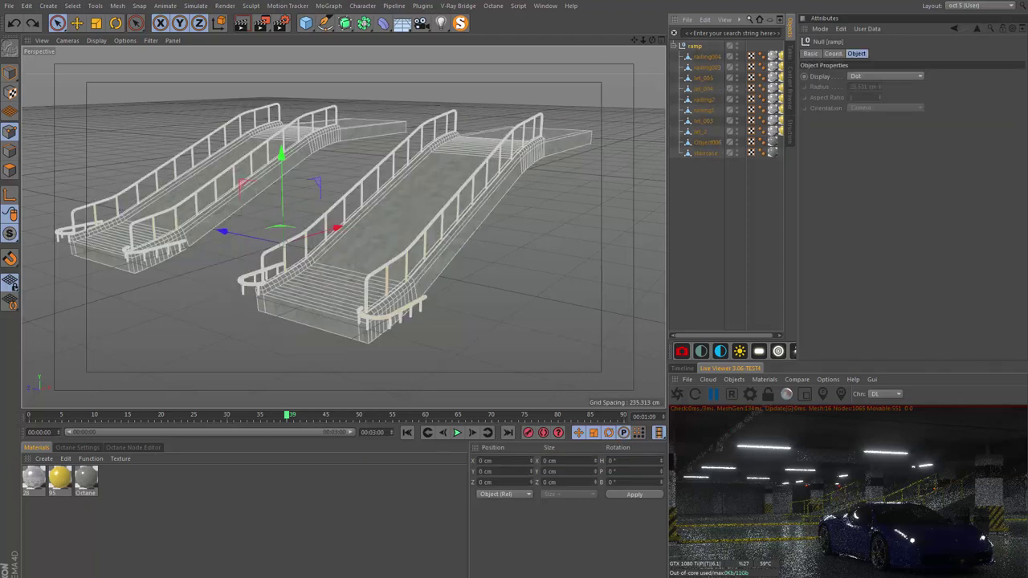
- Add a Random effector and drag Random.1 into the ramp null
left_click(337, 6)
mouse_move(339, 23)
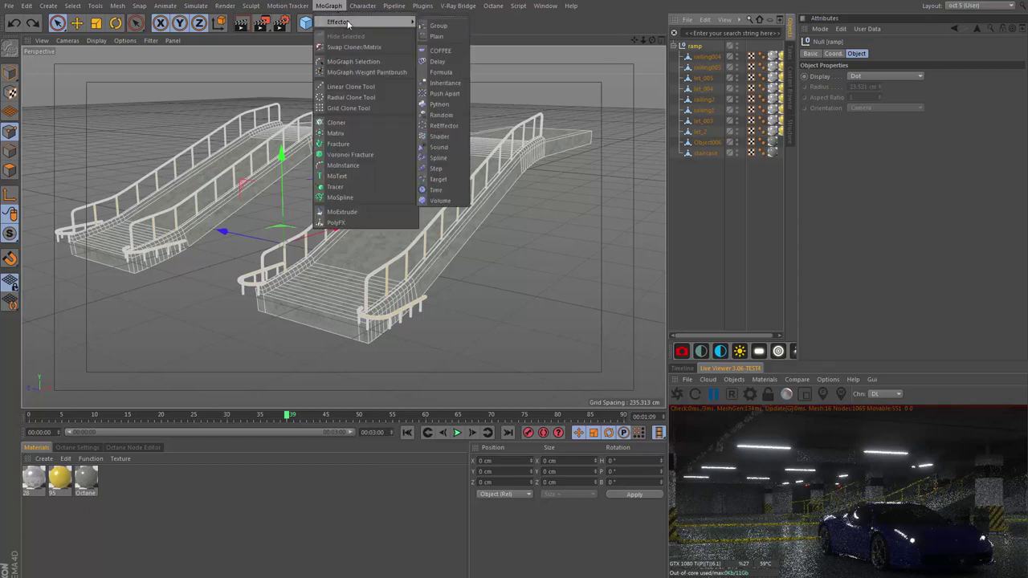
left_click(443, 115)
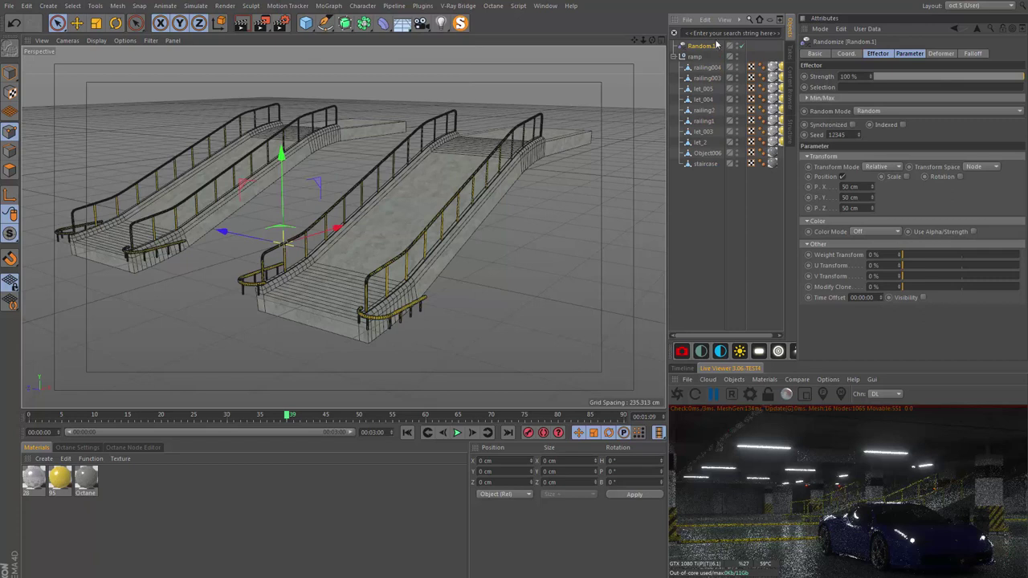
left_click_drag(715, 50, 701, 64)
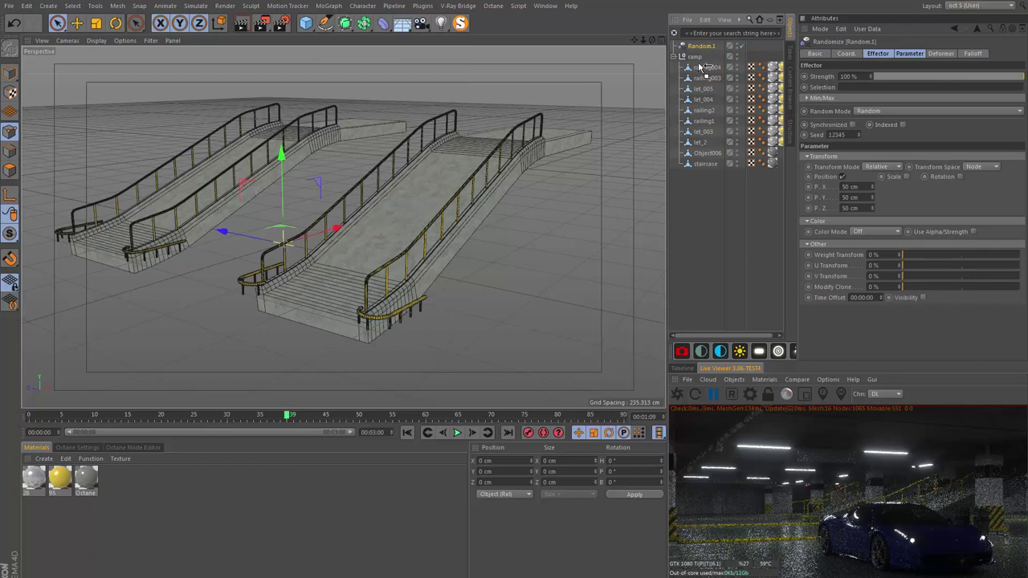
left_click_drag(701, 67, 698, 59)
- Try Object deformation on Random.1 and adjust its random X position offset
left_click(942, 54)
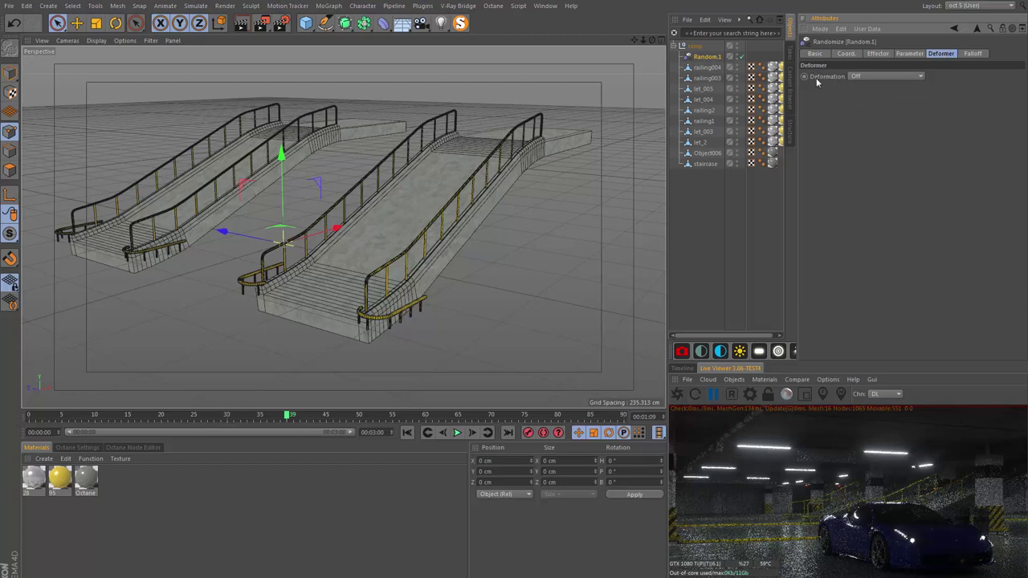
left_click(875, 77)
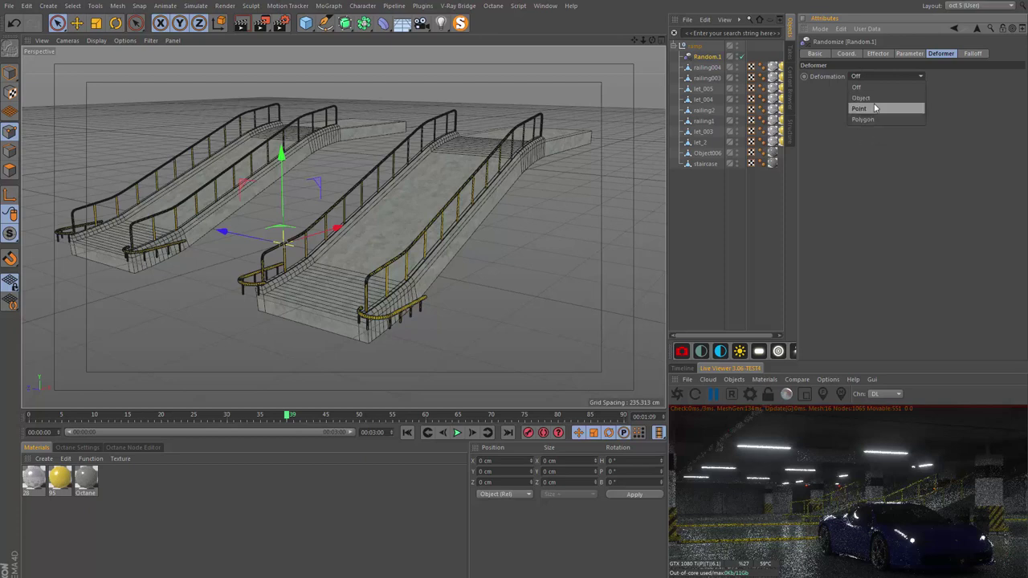
left_click(866, 98)
left_click(880, 54)
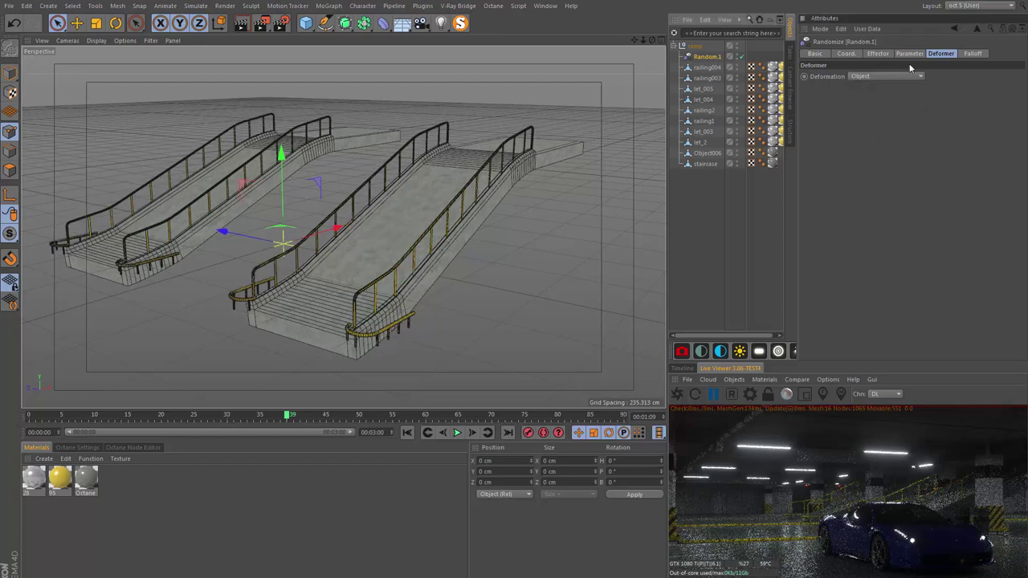
left_click(909, 54)
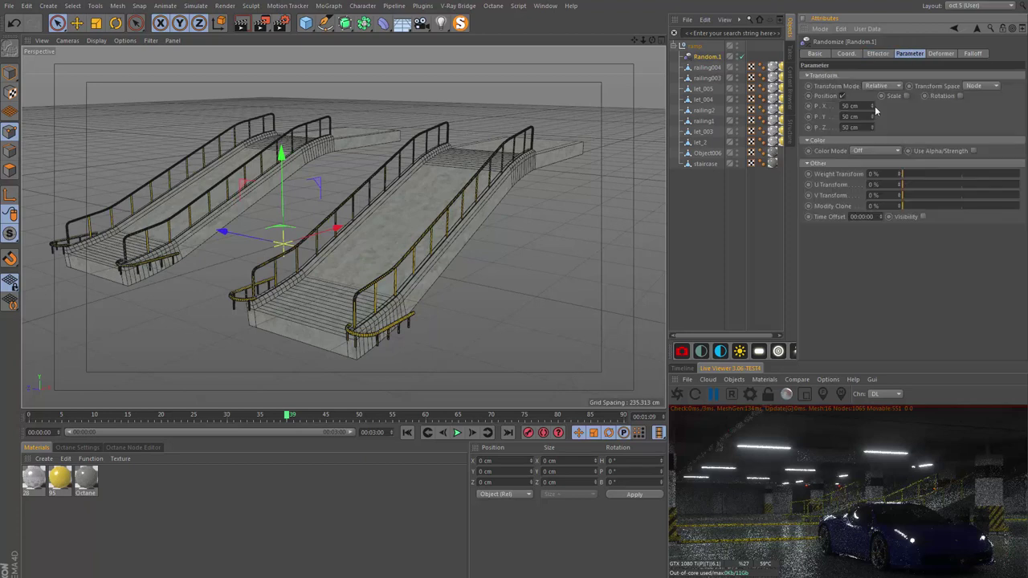
mouse_move(872, 105)
left_mouse_down()
mouse_move(872, 136)
mouse_move(887, 119)
left_mouse_up()
- Set Random.1's deformation to Point so the railings and stairs splinter
left_click(941, 53)
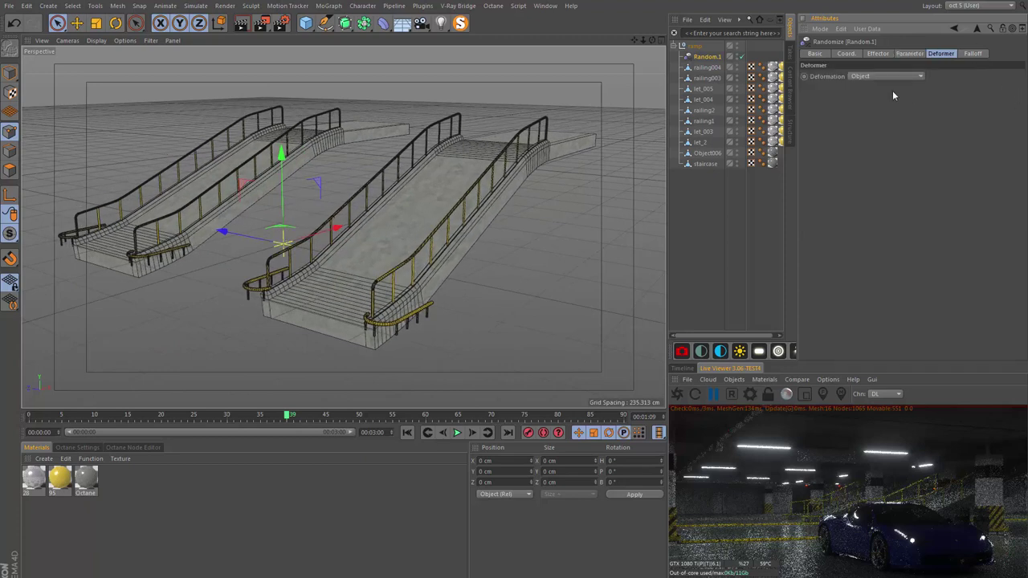
left_click(883, 76)
left_click(900, 97)
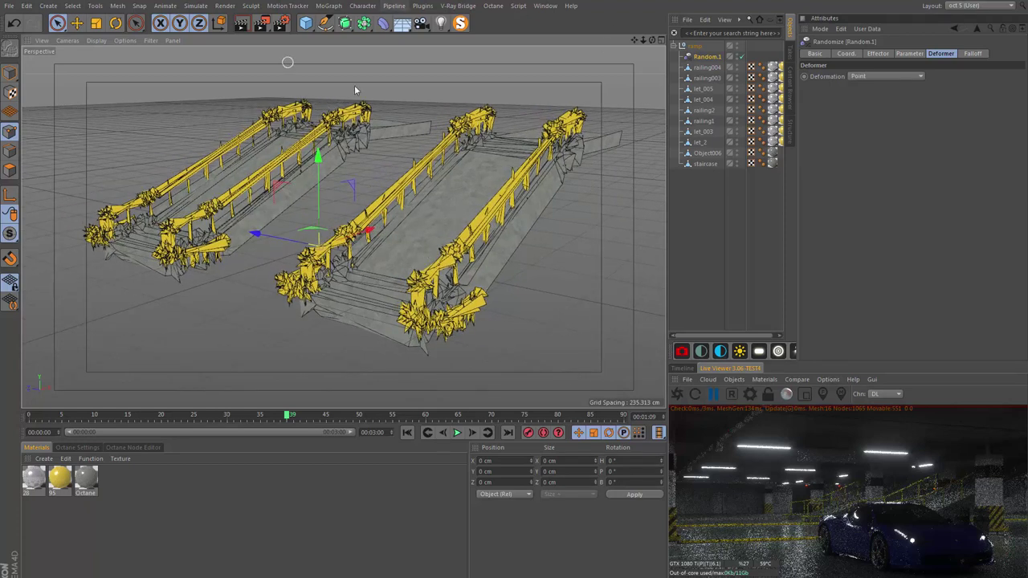
- Add a Sphere primitive at the origin and orbit the view around it
left_click(306, 23)
left_click(524, 58)
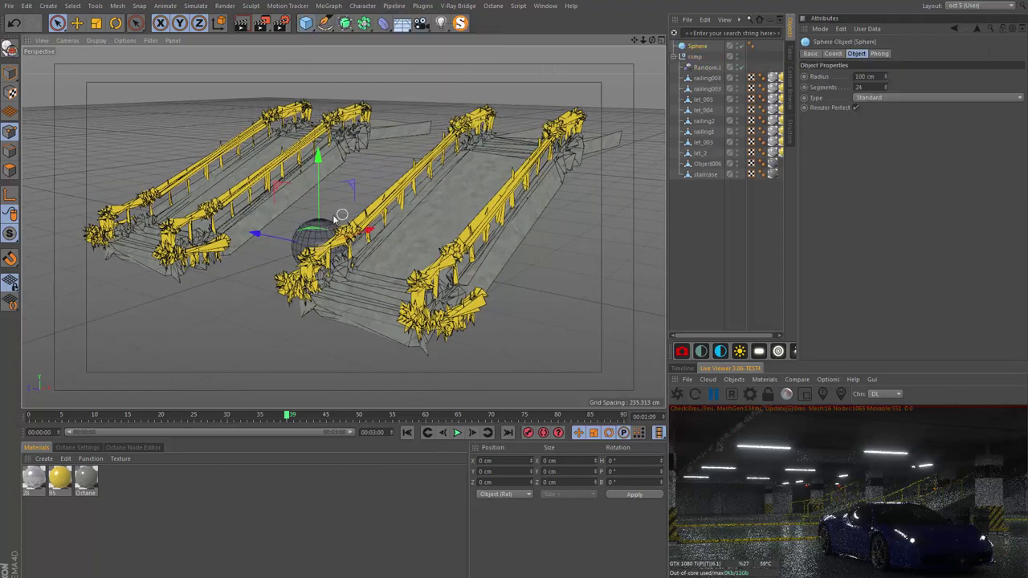
scroll(403, 213, "up", 5)
left_click_drag(402, 213, 646, 46, "alt")
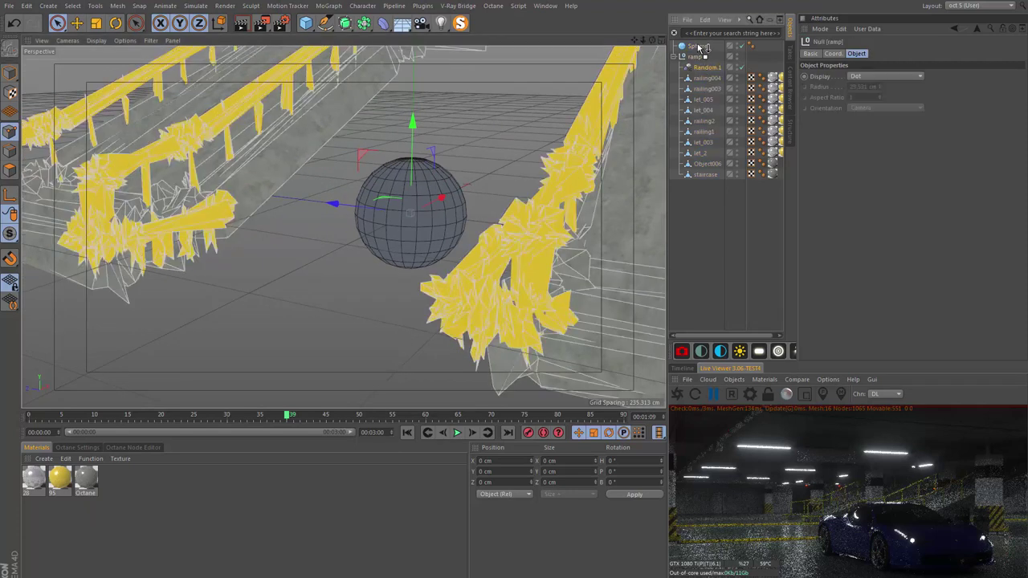
- Move Random.1 from the ramp group under Sphere, then collapse and re-expand ramp
left_click_drag(699, 67, 699, 47)
left_click(675, 69)
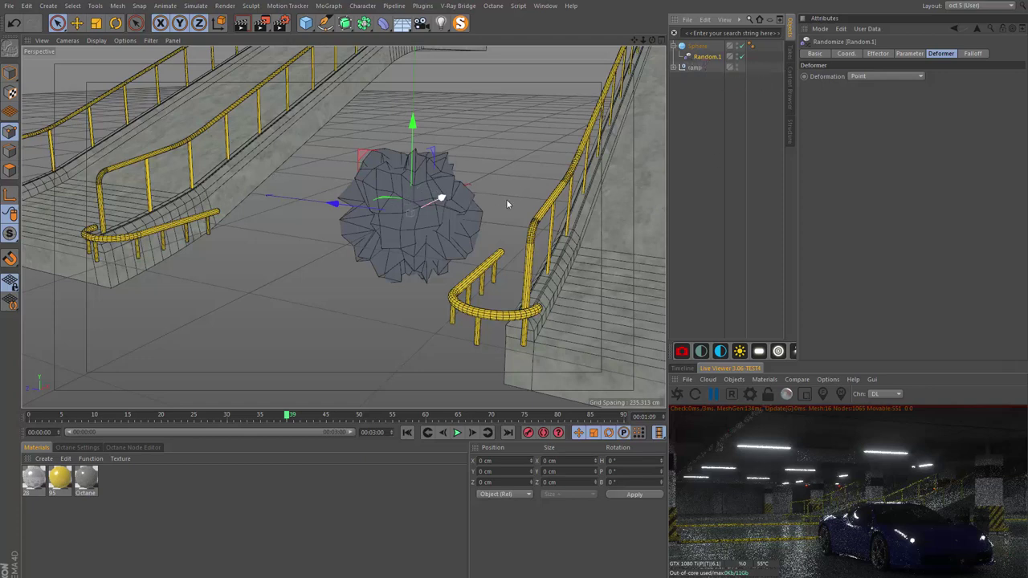
left_click(675, 67)
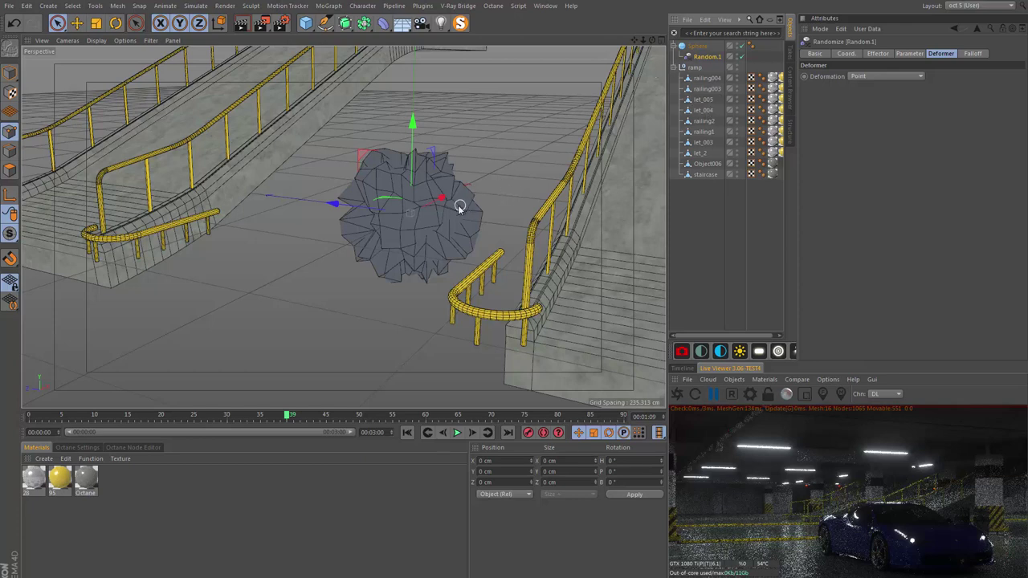
scroll(413, 223, "up", 2)
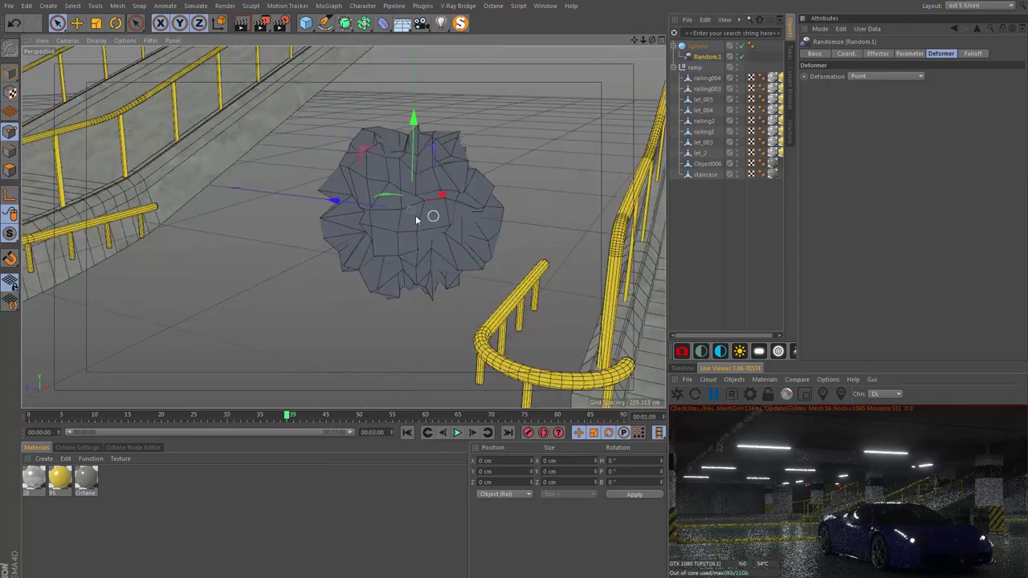
scroll(424, 213, "up", 2)
scroll(408, 214, "up", 3)
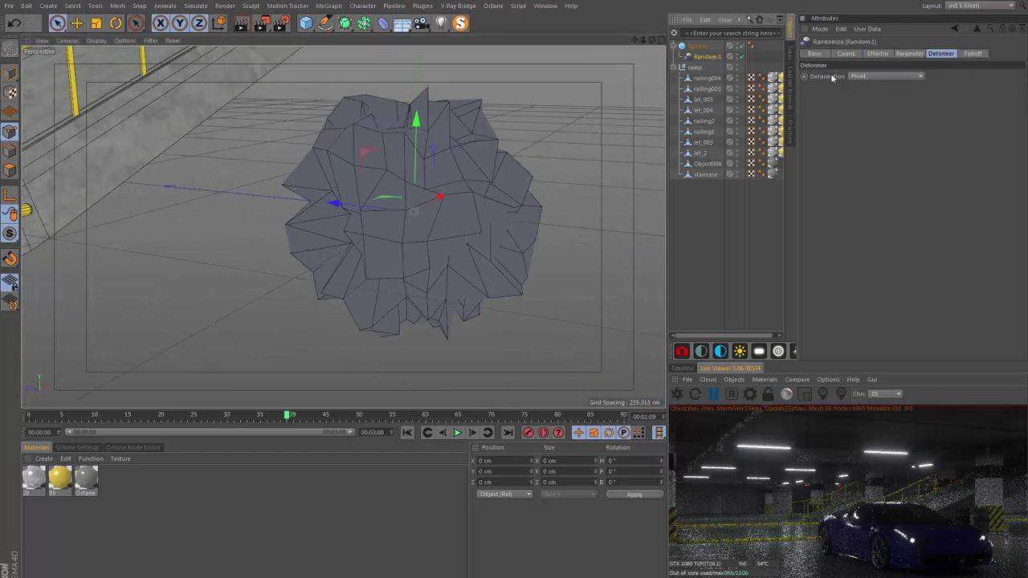
- Switch Random.1's Random Mode to Noise and play the timeline to watch the sphere warp
left_click(879, 54)
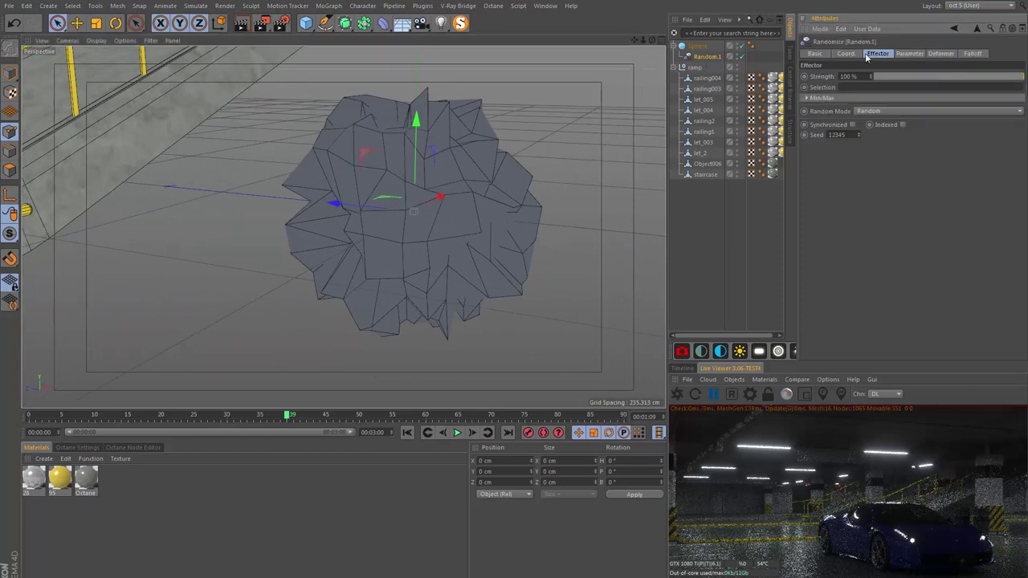
left_click(899, 54)
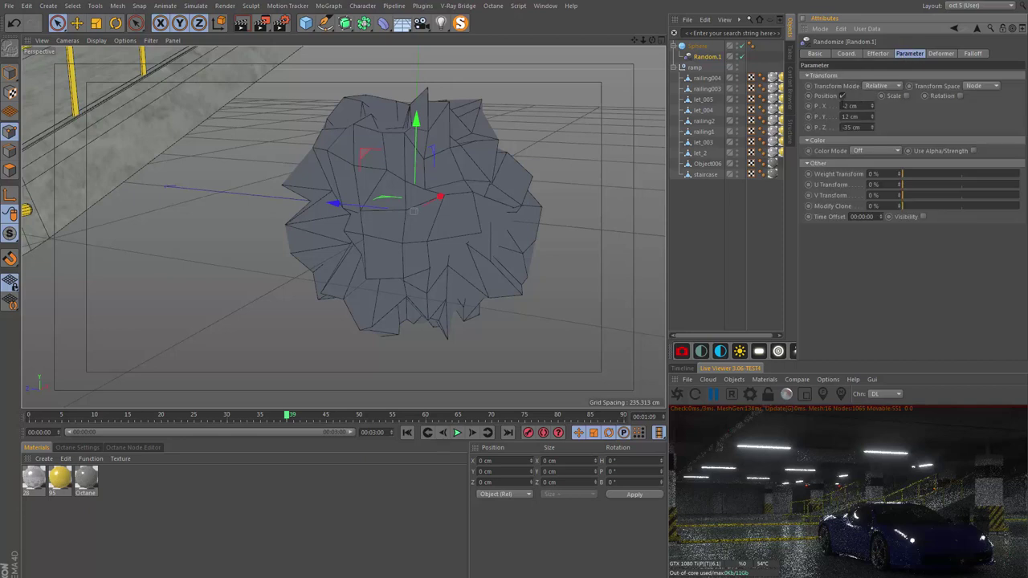
left_click(882, 54)
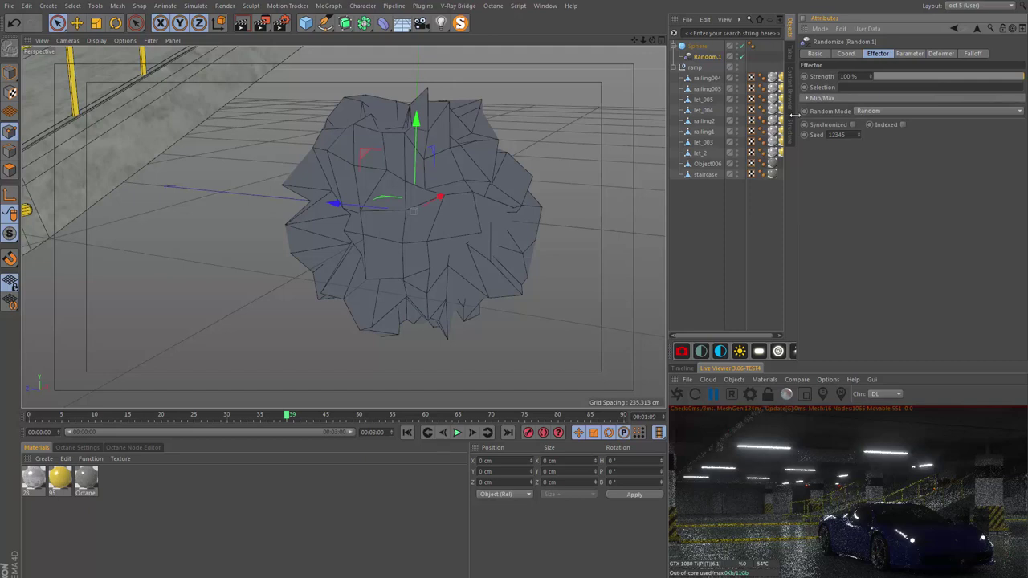
left_click(872, 113)
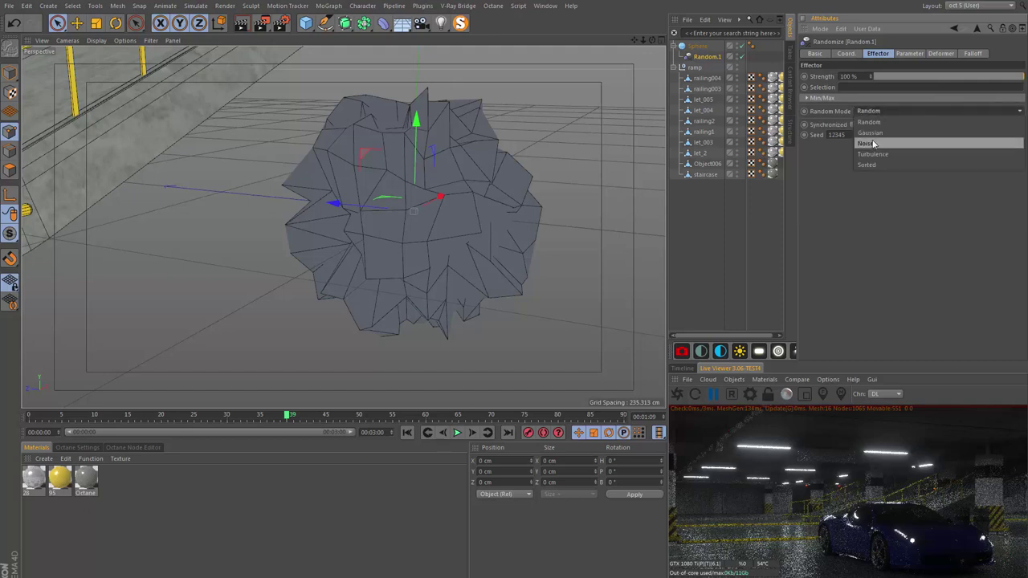
left_click(872, 145)
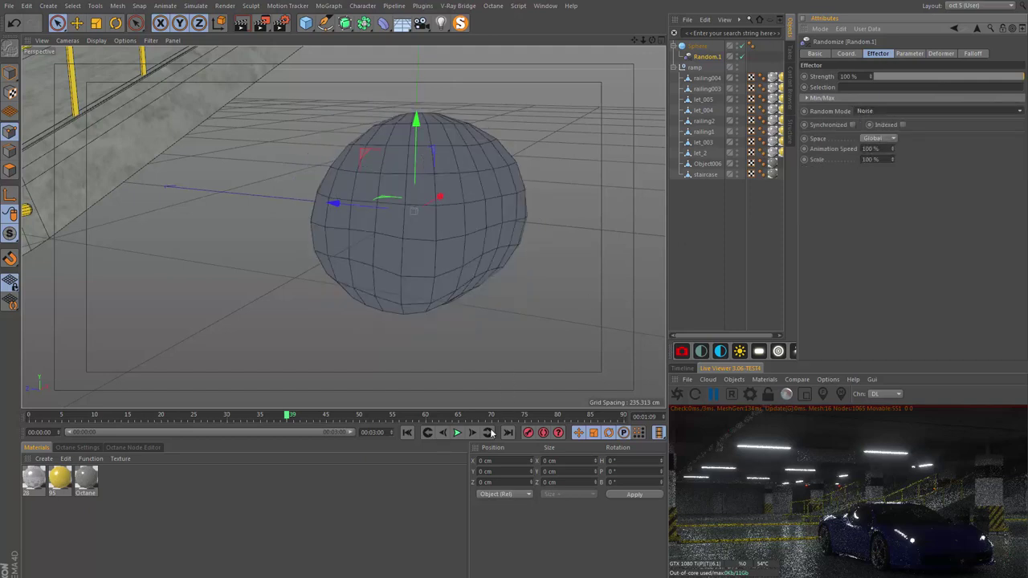
left_click(457, 433)
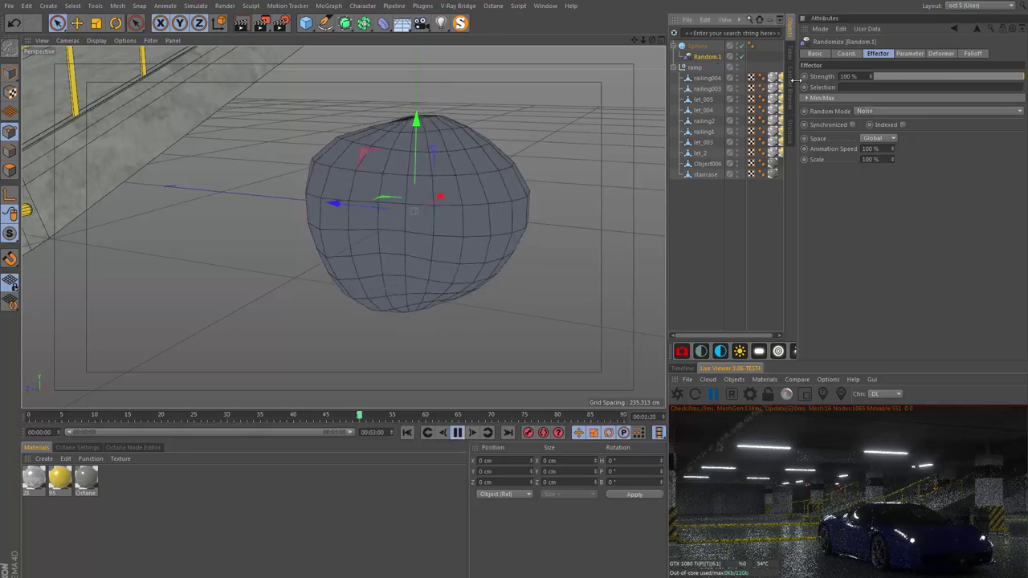
left_click(941, 53)
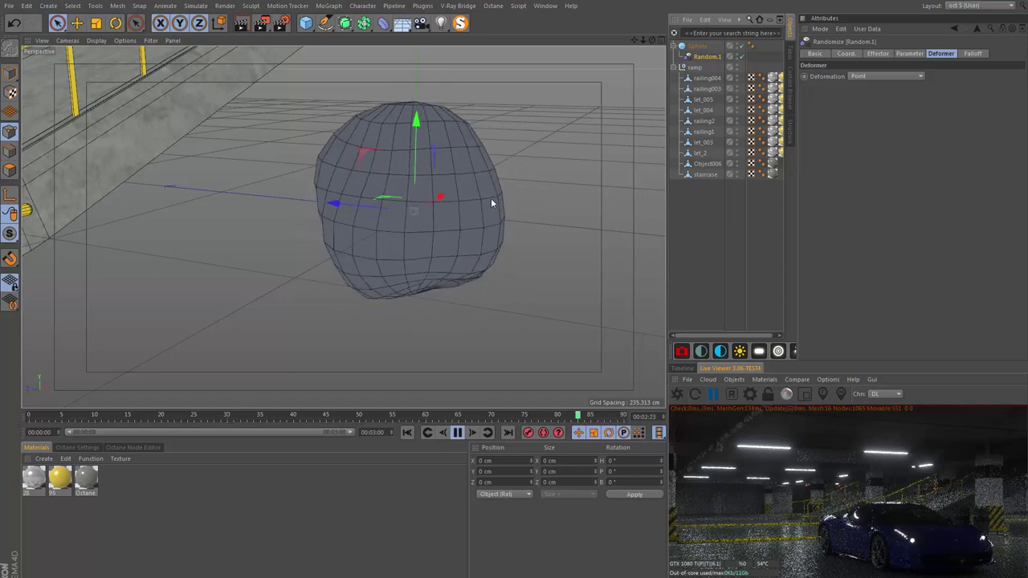
- Set Random.1's deformation to Polygon, then Object, leaving the sphere round
left_click(873, 76)
left_click(869, 121)
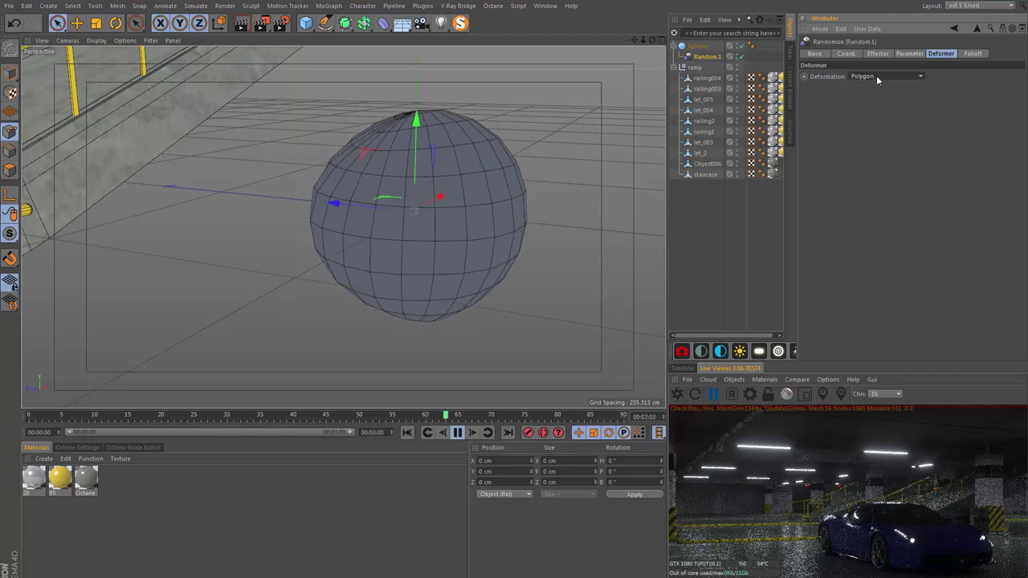
left_click(877, 77)
left_click(875, 98)
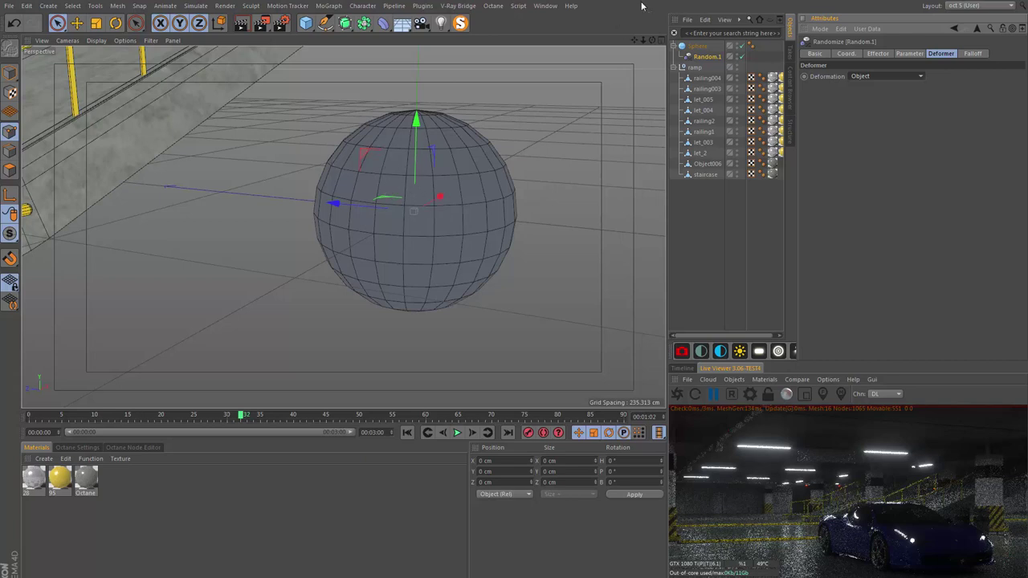
left_click(328, 5)
mouse_move(362, 5)
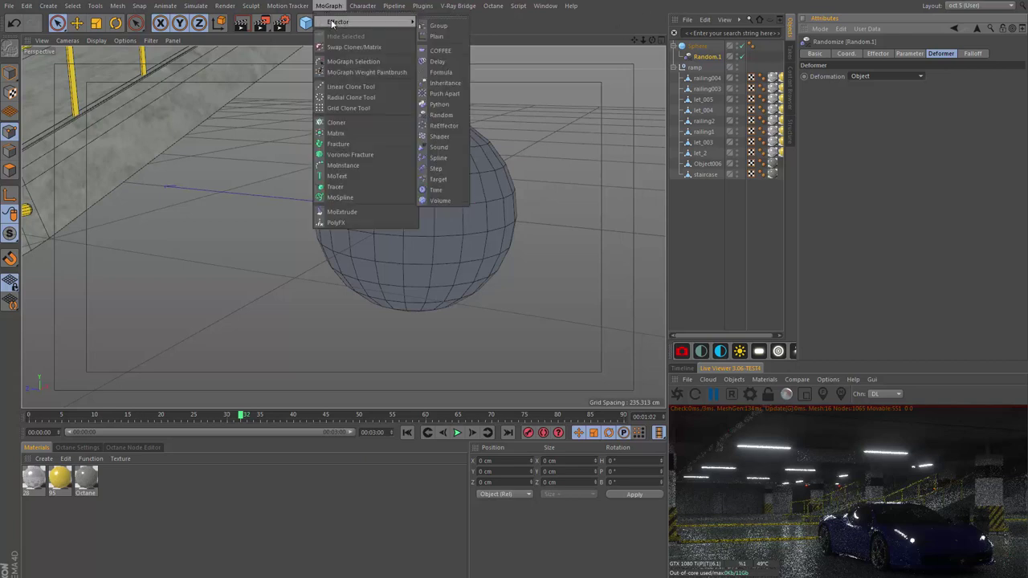
left_click(372, 4)
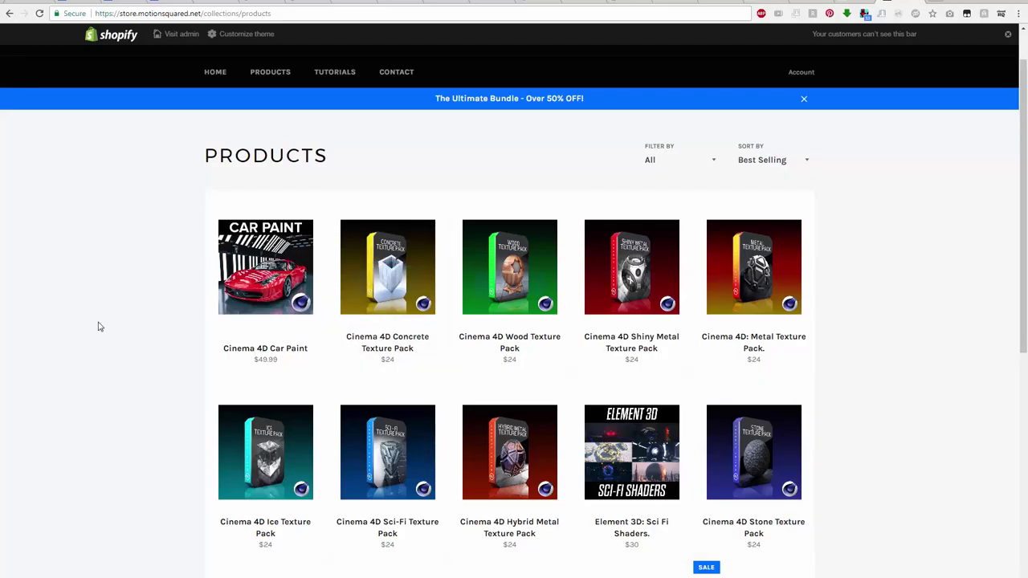
- Browse the Motion Squared Products page, checking Sort By but keeping Best Selling
scroll(623, 333, "down", 2)
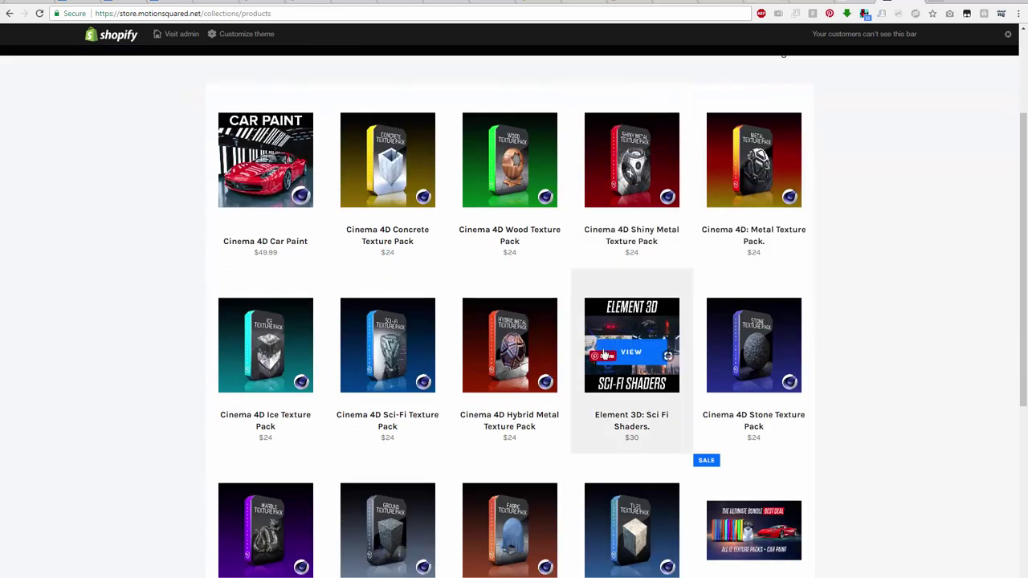
scroll(318, 243, "down", 2)
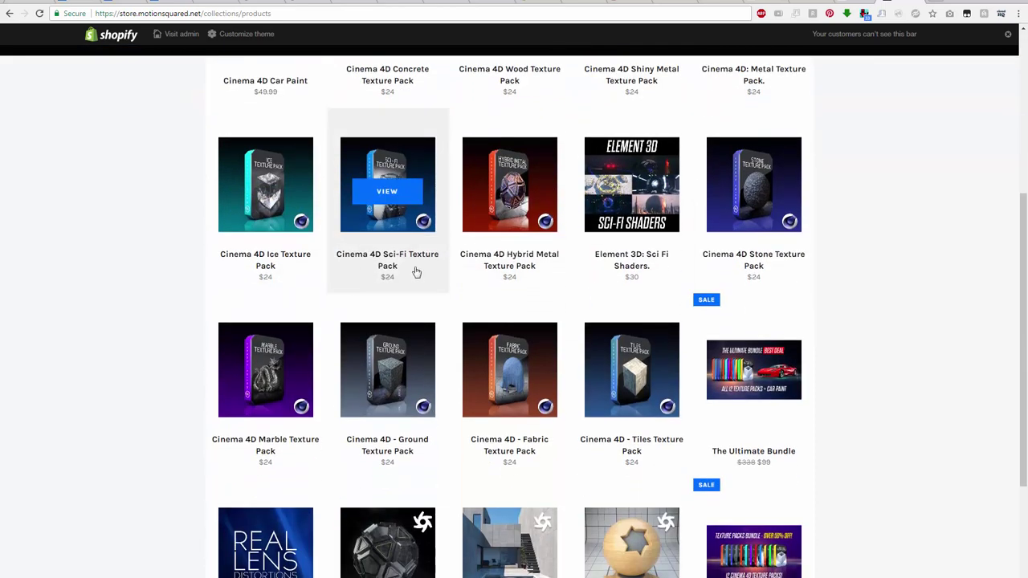
scroll(616, 321, "down", 2)
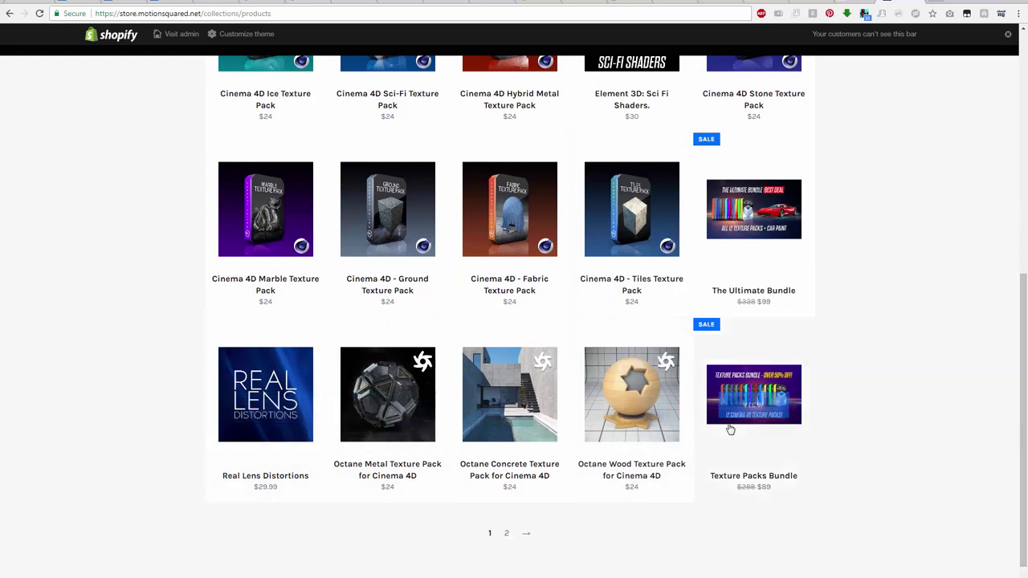
mouse_move(632, 378)
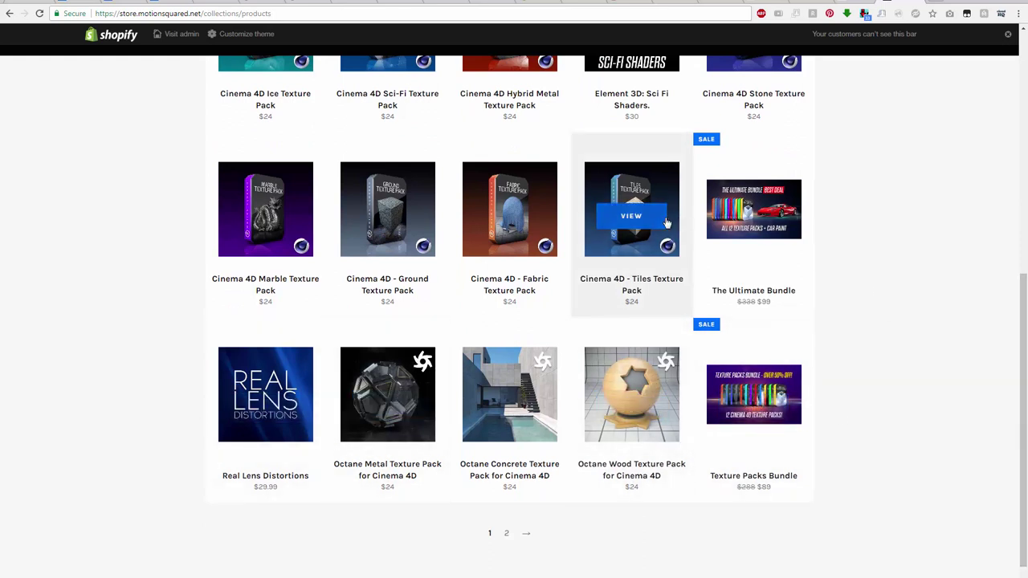
scroll(667, 222, "up", 2)
scroll(677, 271, "up", 4)
left_click(748, 217)
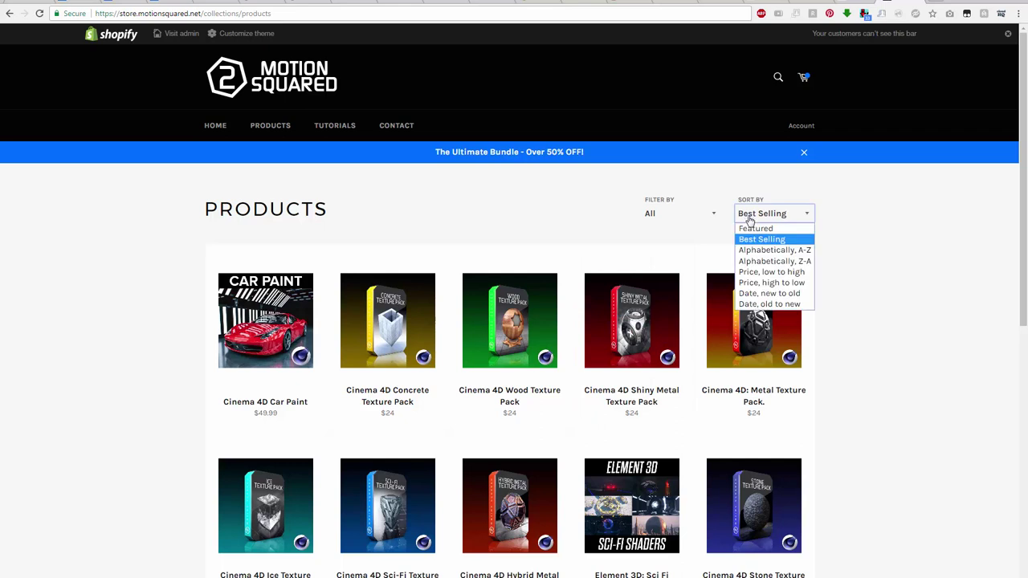
scroll(574, 351, "down", 1)
scroll(570, 354, "down", 3)
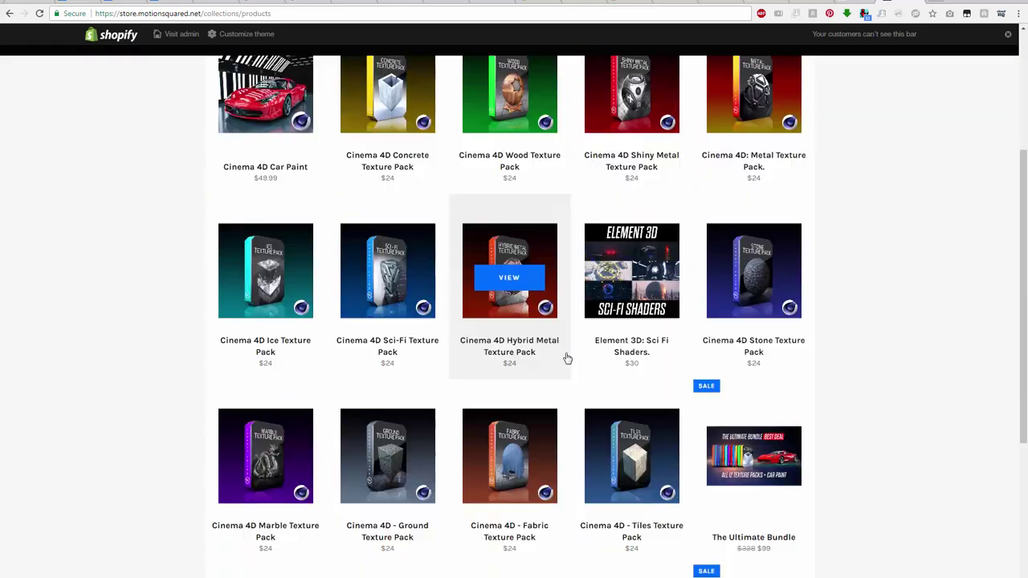
scroll(567, 358, "down", 2)
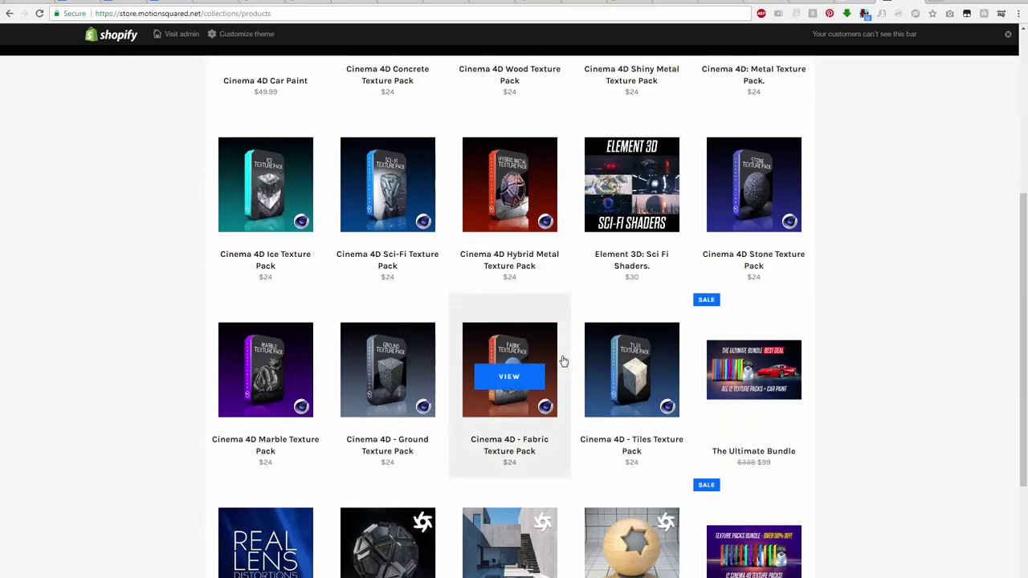